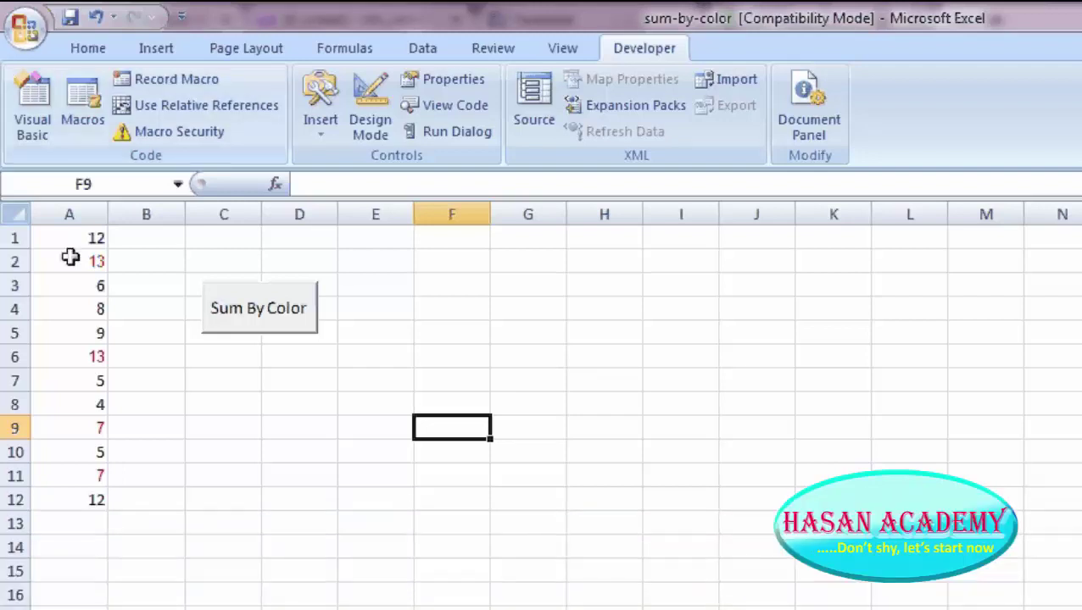
# Highlight column A's numbers and point out the red values in A6, A9, A11 and A2
pyautogui.moveTo(70, 241); pyautogui.dragTo(71, 548)
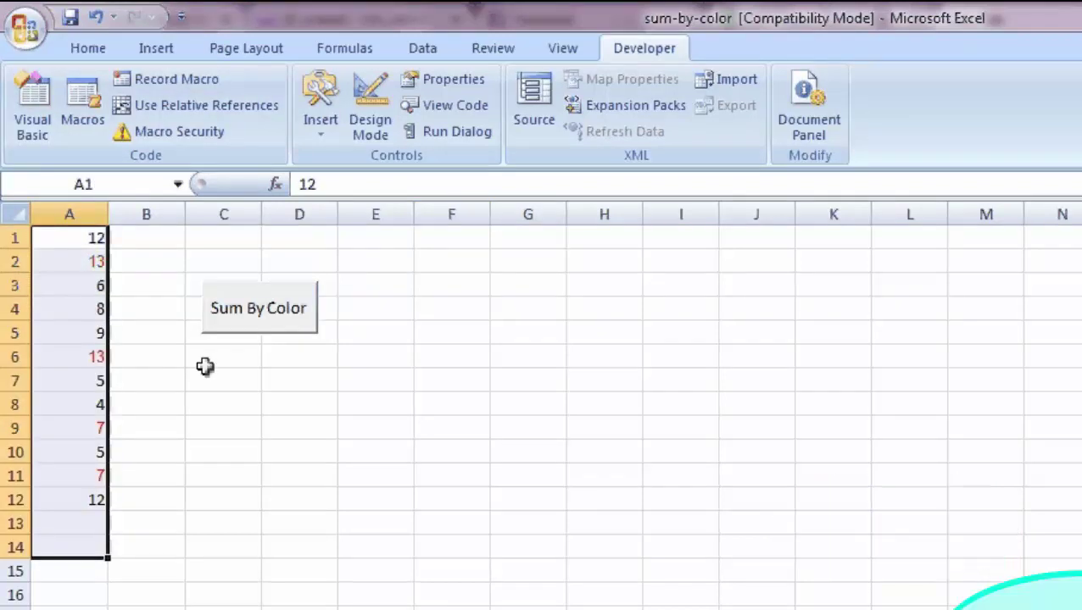
pyautogui.click(85, 357)
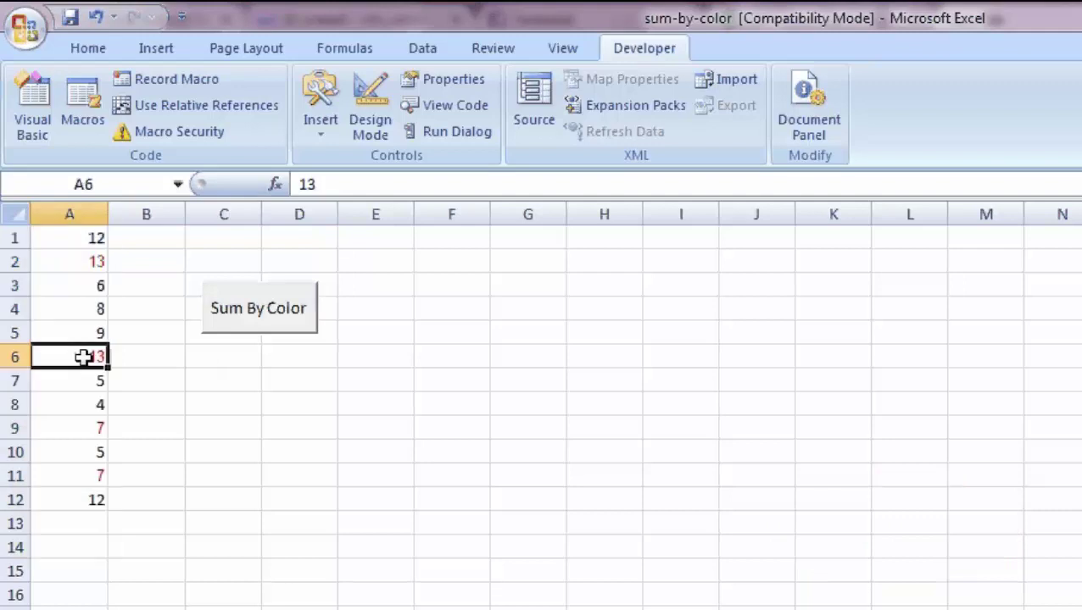
pyautogui.click(97, 426)
pyautogui.click(101, 468)
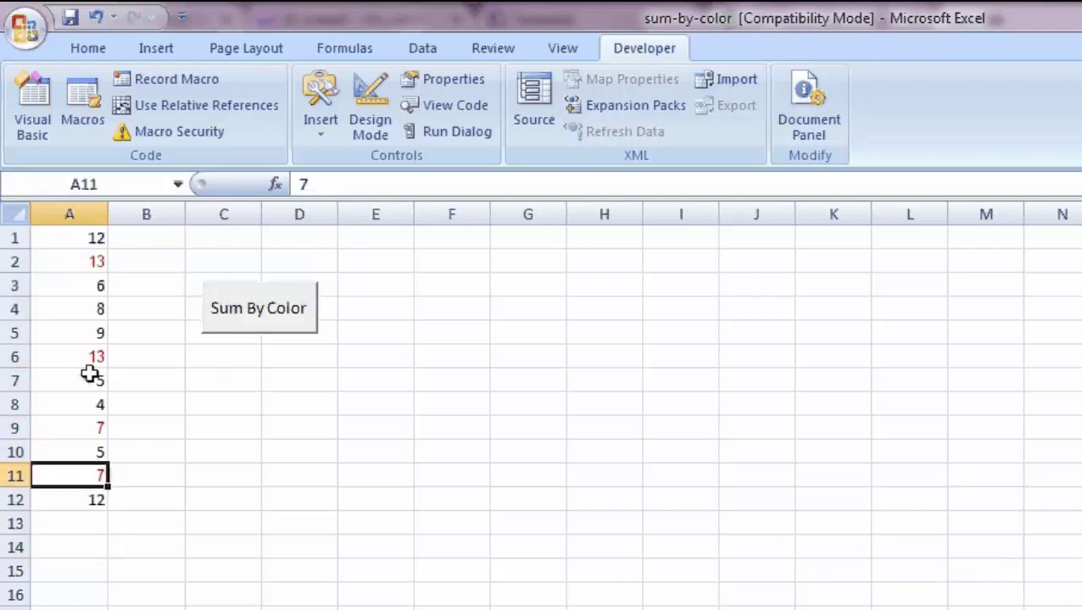
pyautogui.click(83, 261)
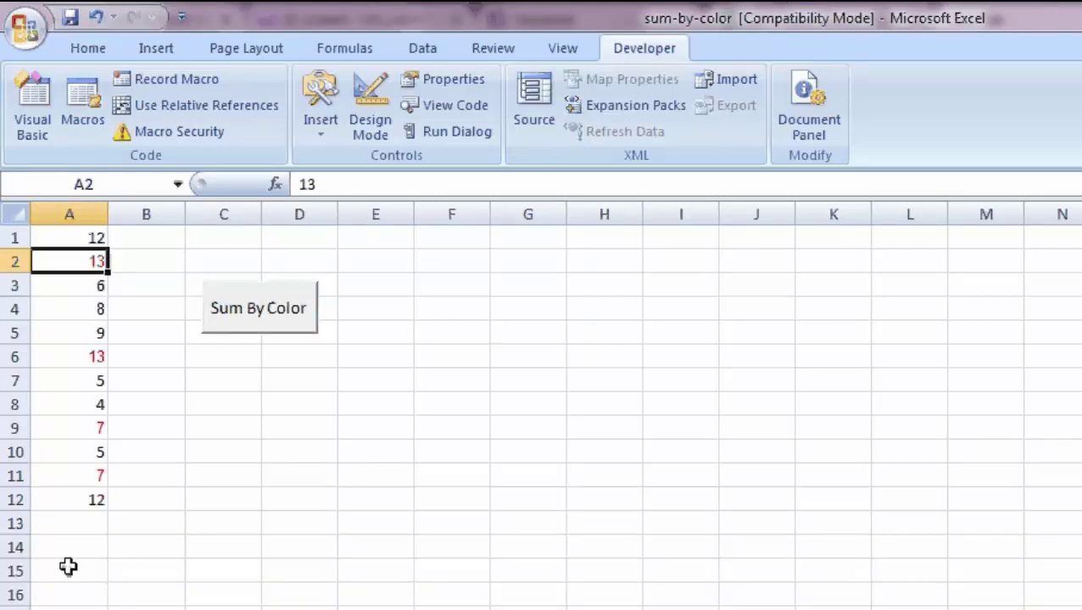
# Enter =A2+A6+A9+A11 in A14 so it totals the red numbers to 40
pyautogui.click(85, 541)
pyautogui.write('=')
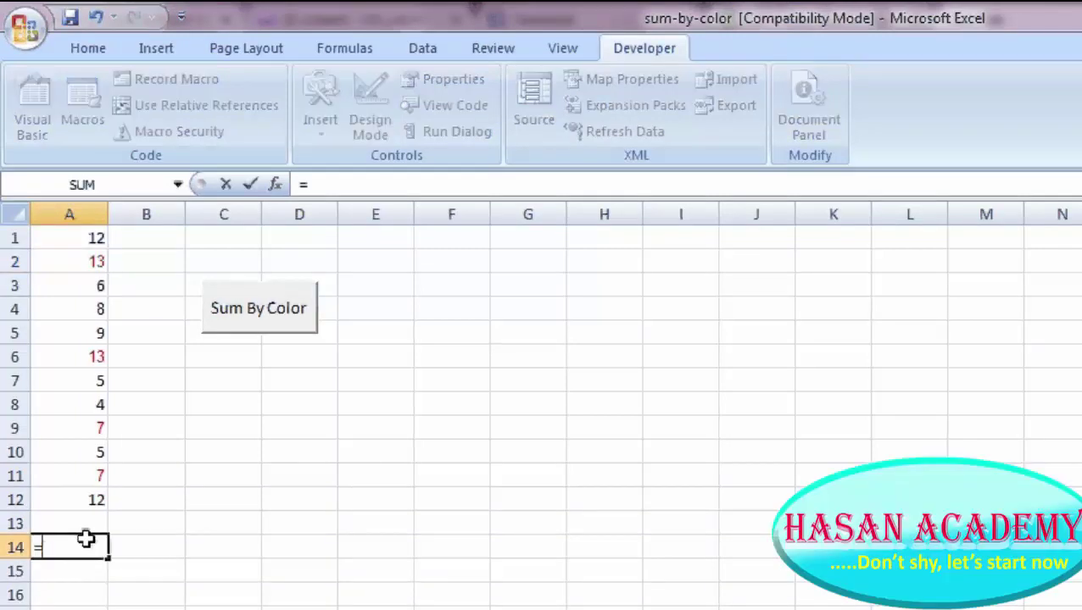
pyautogui.click(77, 260)
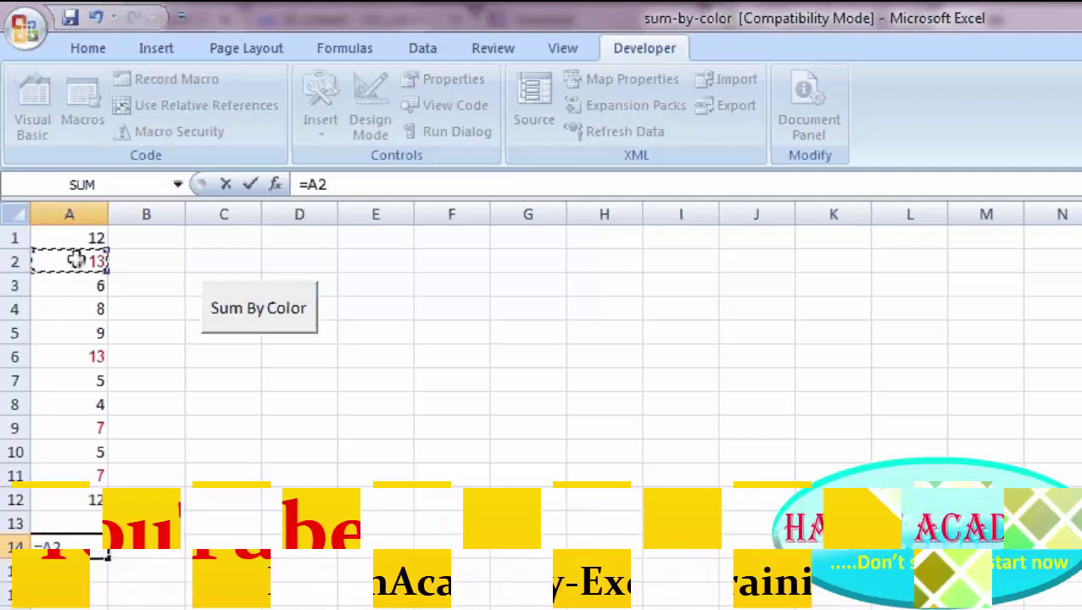
pyautogui.write('+')
pyautogui.click(85, 352)
pyautogui.write('+')
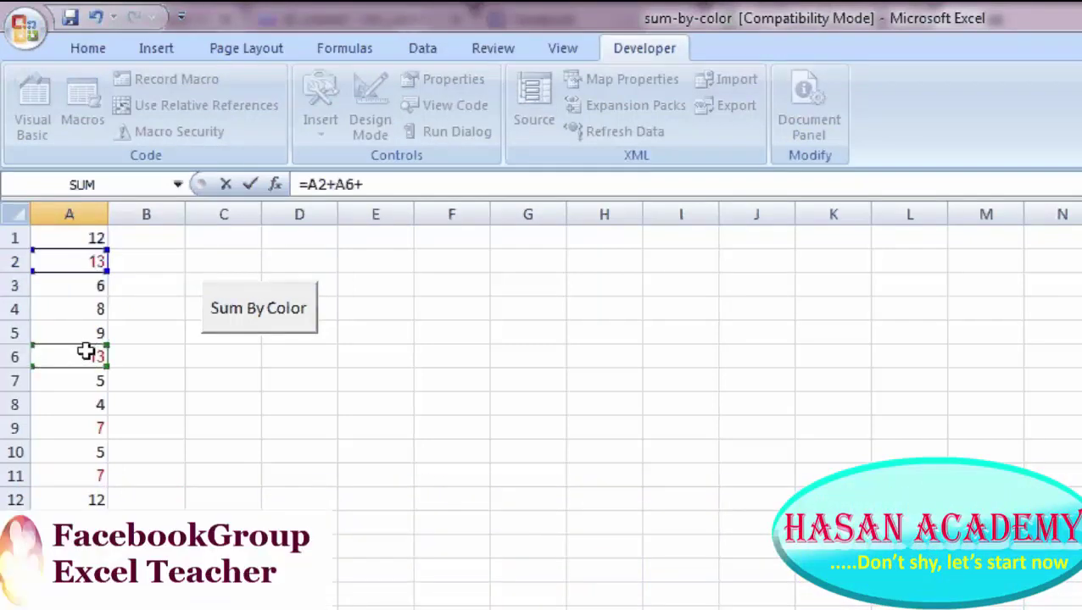
pyautogui.click(87, 424)
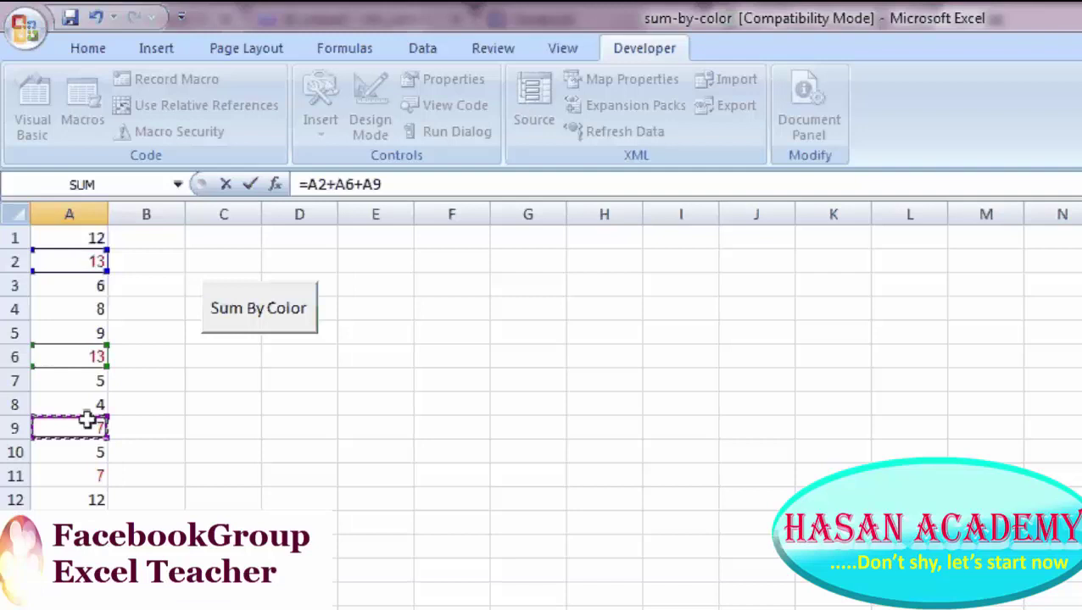
pyautogui.write('+')
pyautogui.click(88, 476)
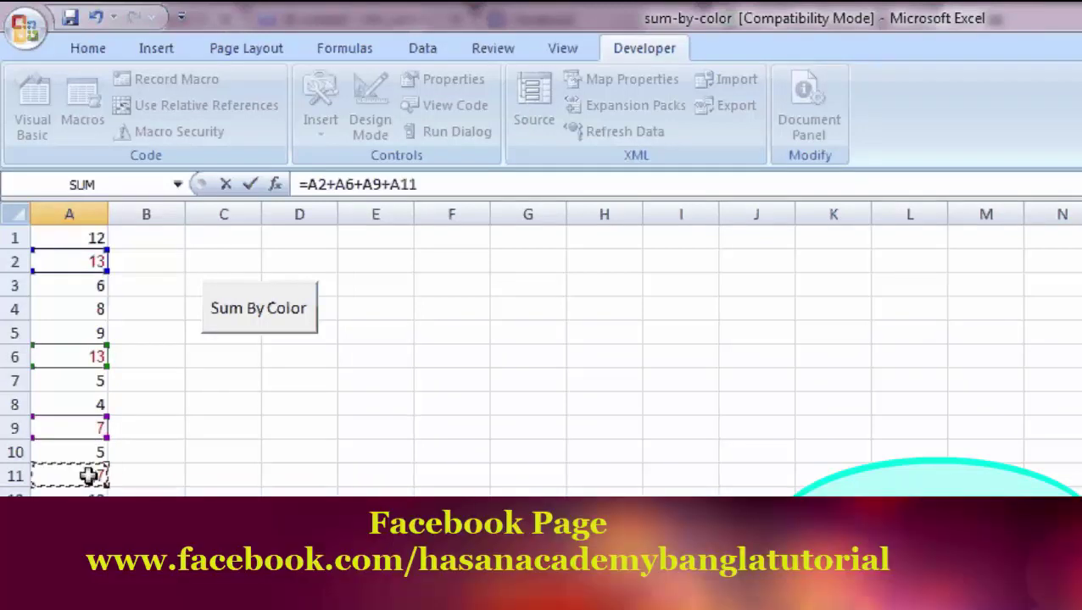
pyautogui.press('Return')
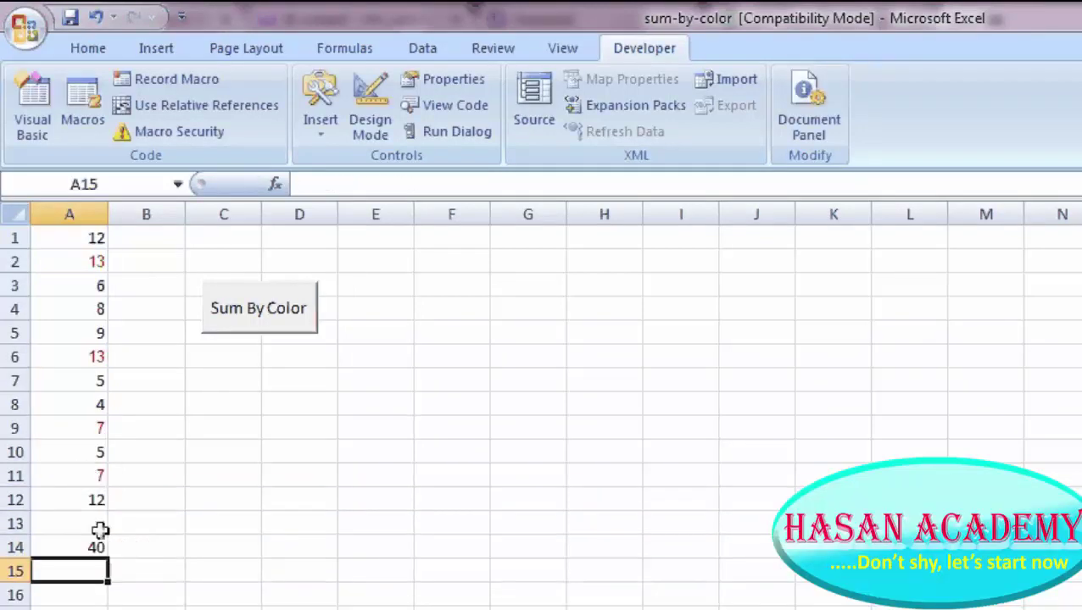
pyautogui.click(89, 546)
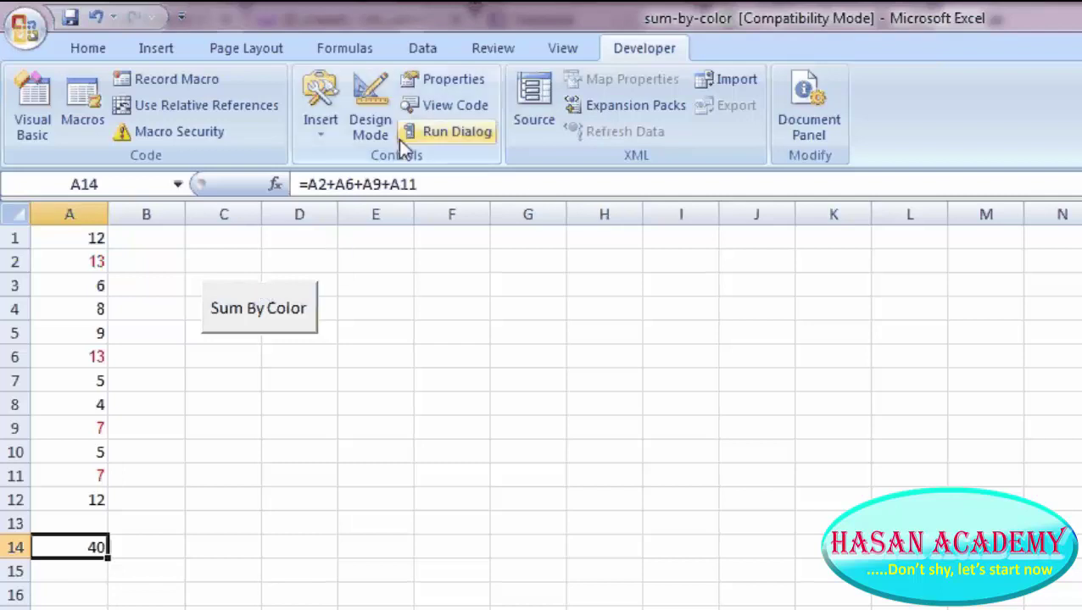
# Open the Sum By Color button's code and declare Dim toReceive As Integer, i As Integer
pyautogui.click(436, 107)
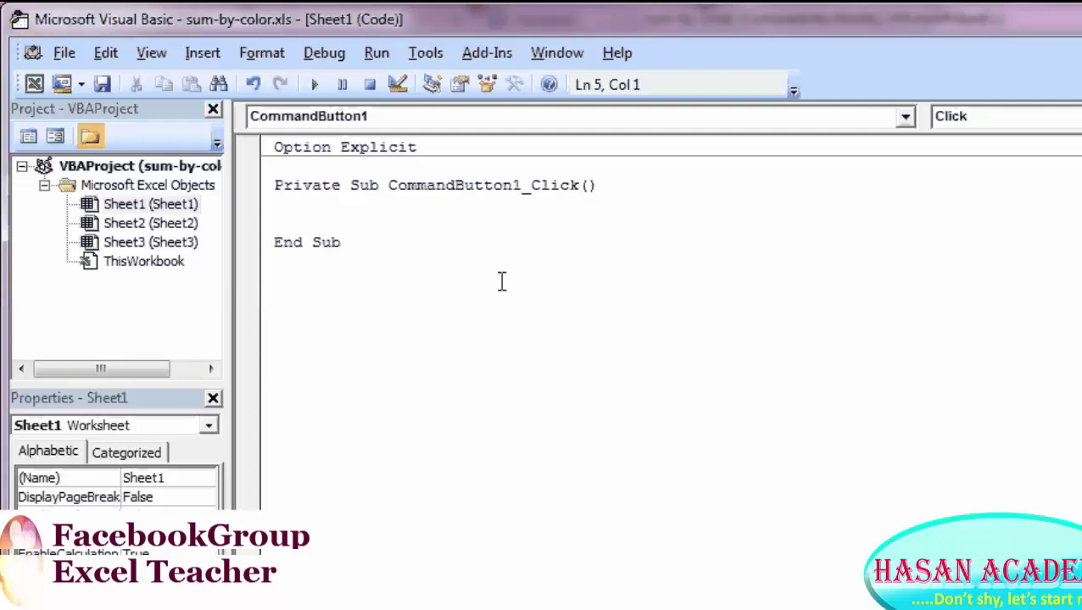
pyautogui.write('Di')
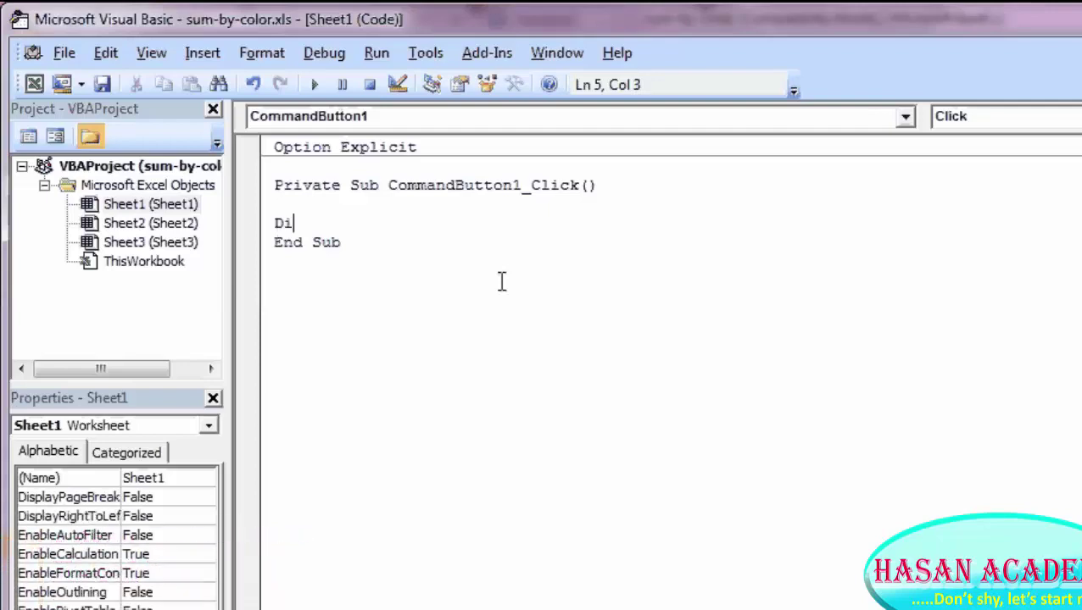
pyautogui.write('m to')
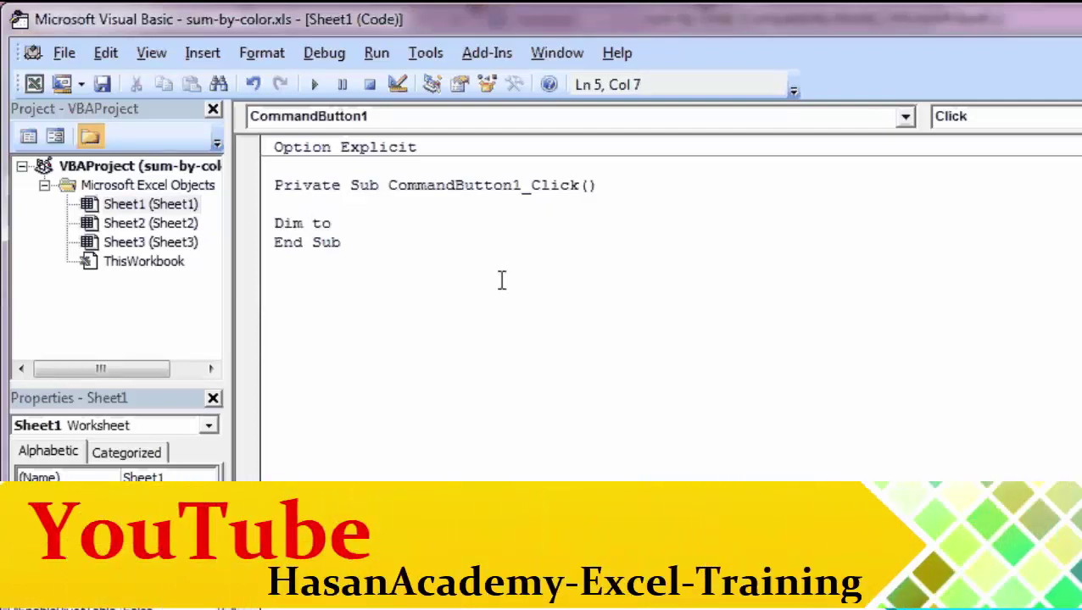
pyautogui.write('Recei')
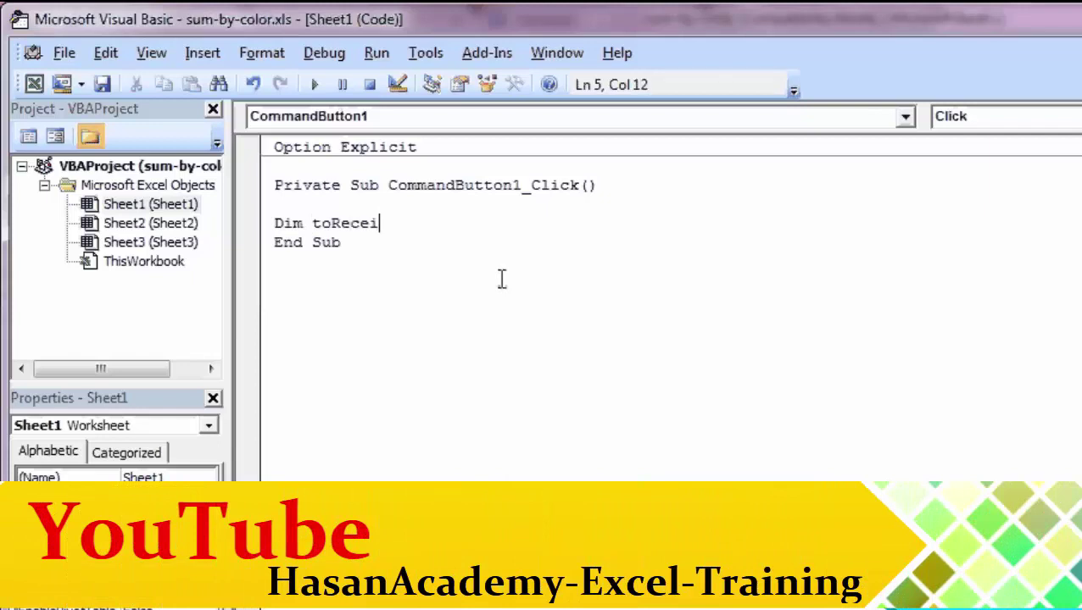
pyautogui.write('ve A')
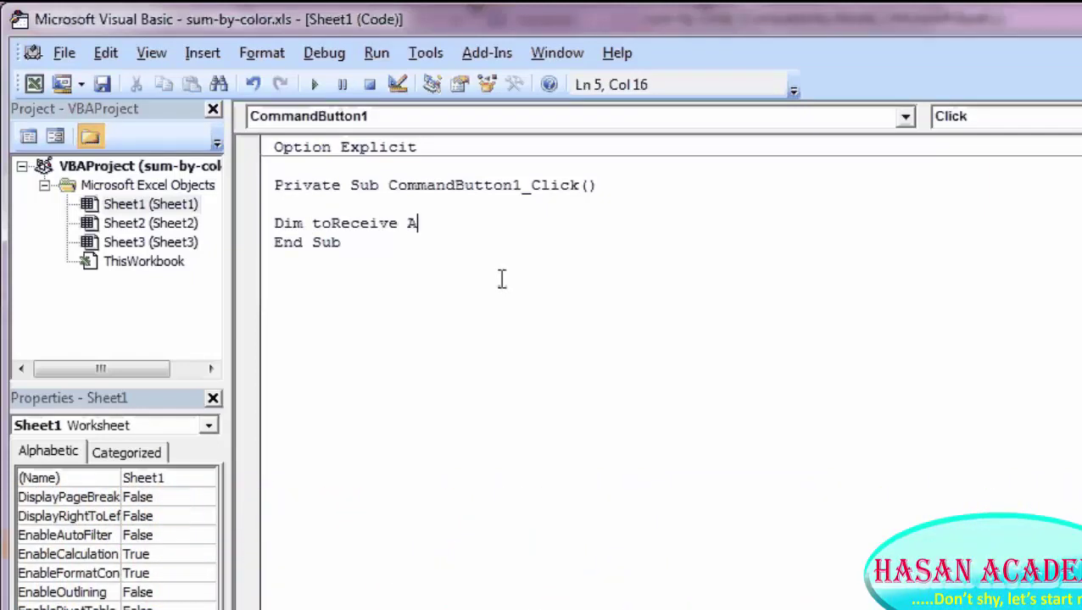
pyautogui.write('s int')
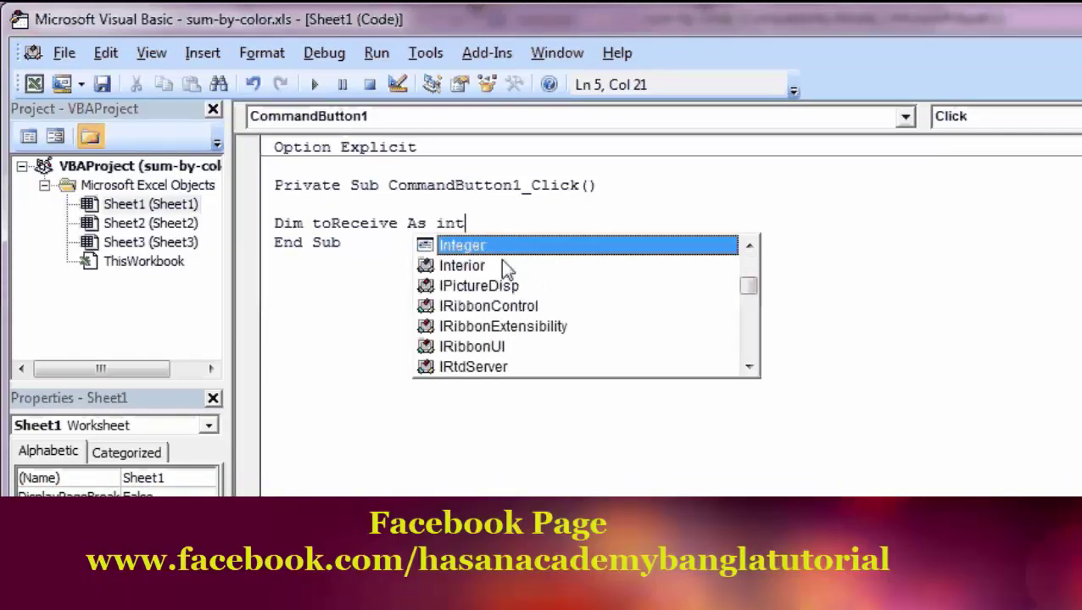
pyautogui.write('eger')
pyautogui.write(',')
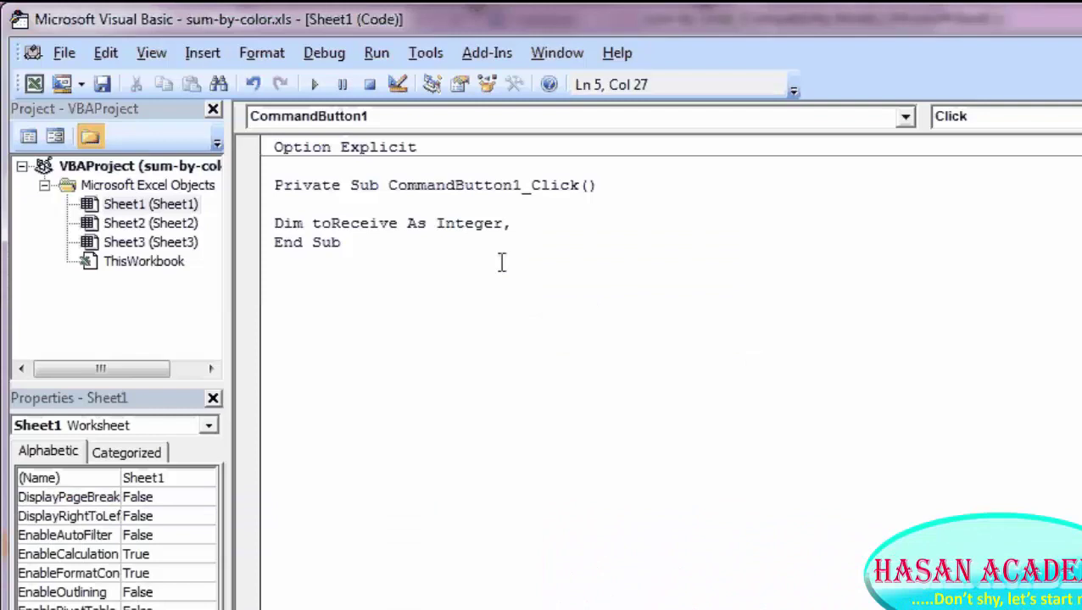
pyautogui.write(' i As ')
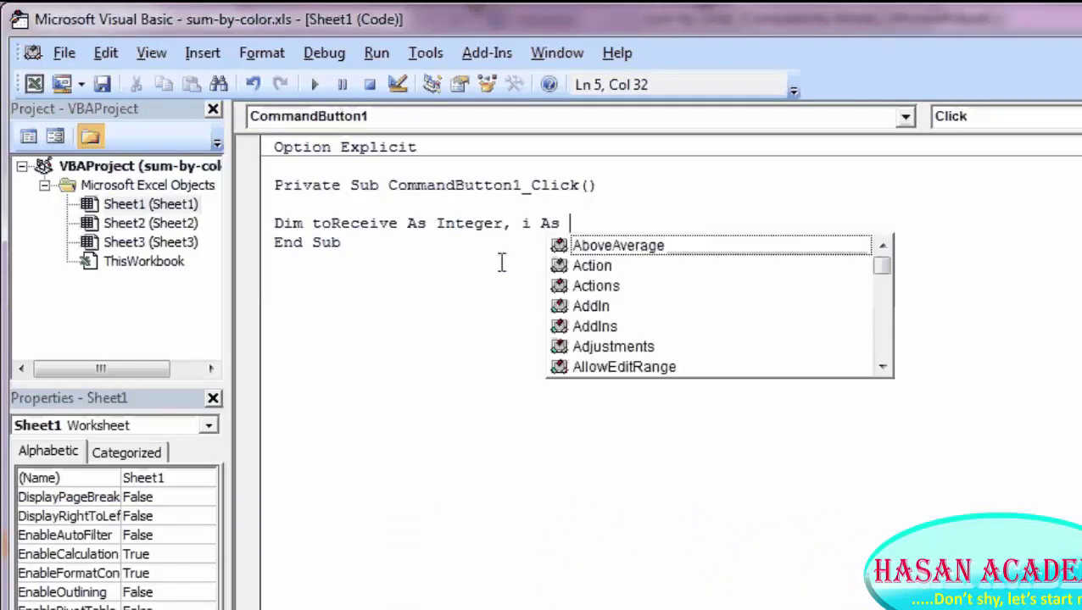
pyautogui.write('inte')
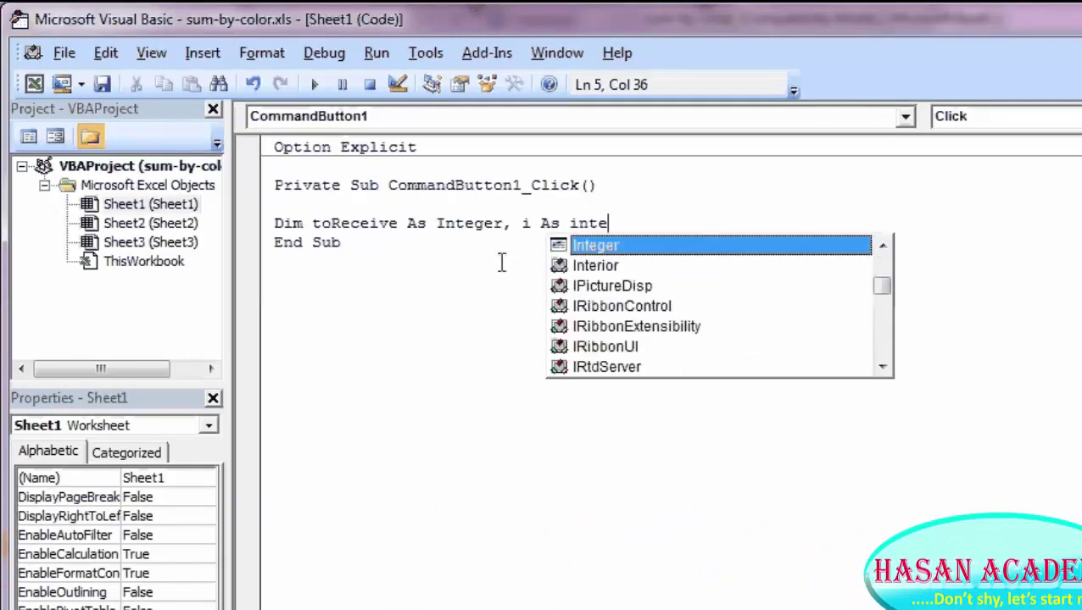
pyautogui.write('r')
pyautogui.press('BackSpace')
pyautogui.write('ger')
pyautogui.press('Return')
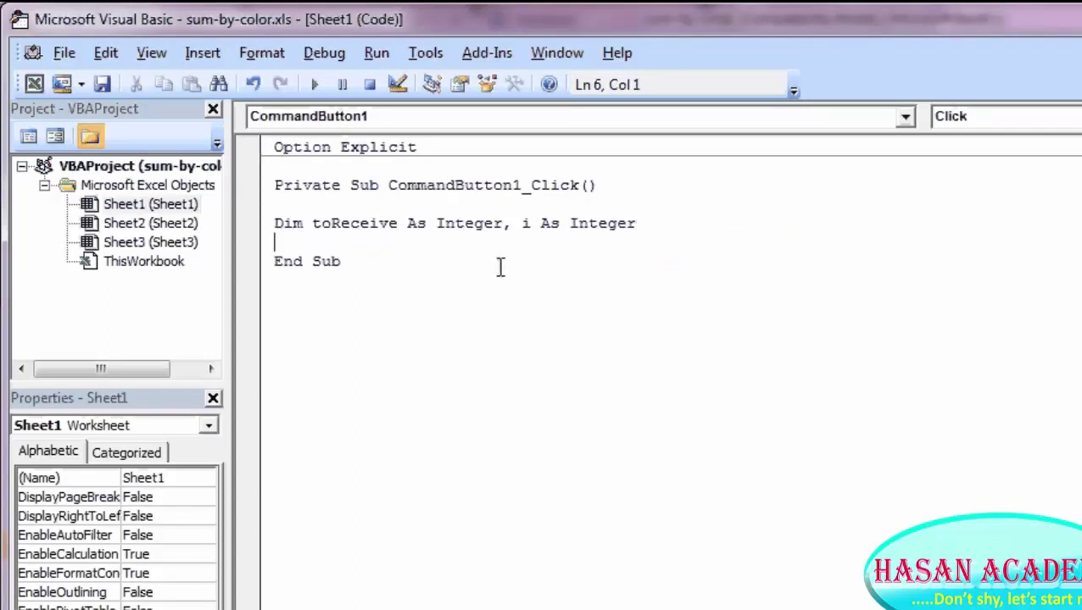
# Initialize toReceive = 0 and start the loop For i = 1 To 15
pyautogui.press('Return')
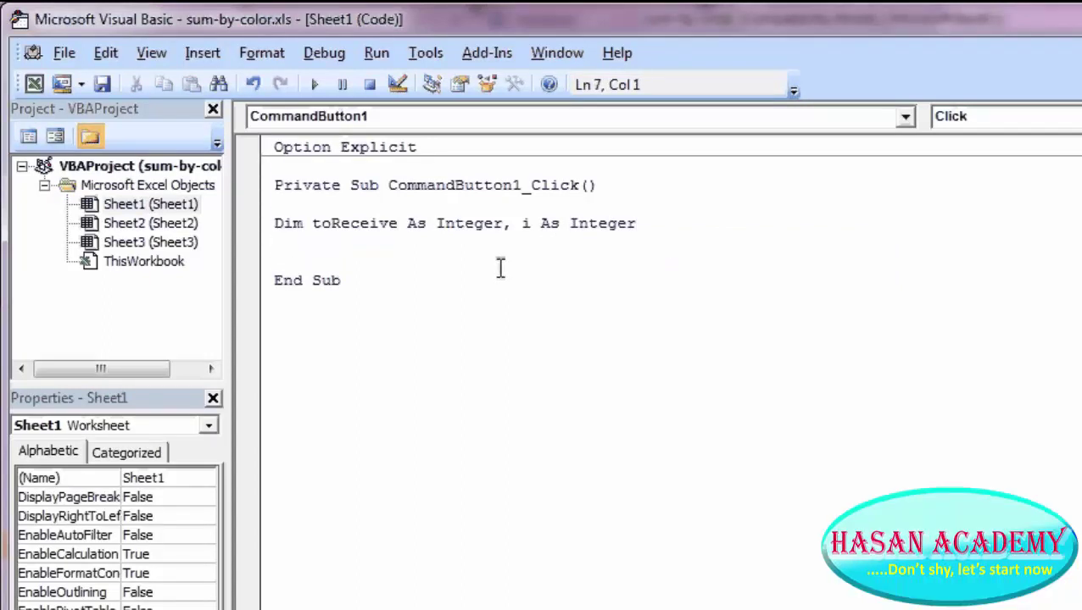
pyautogui.write('To')
pyautogui.press('BackSpace')
pyautogui.press('BackSpace')
pyautogui.write('to')
pyautogui.write('Rec')
pyautogui.write('eive ')
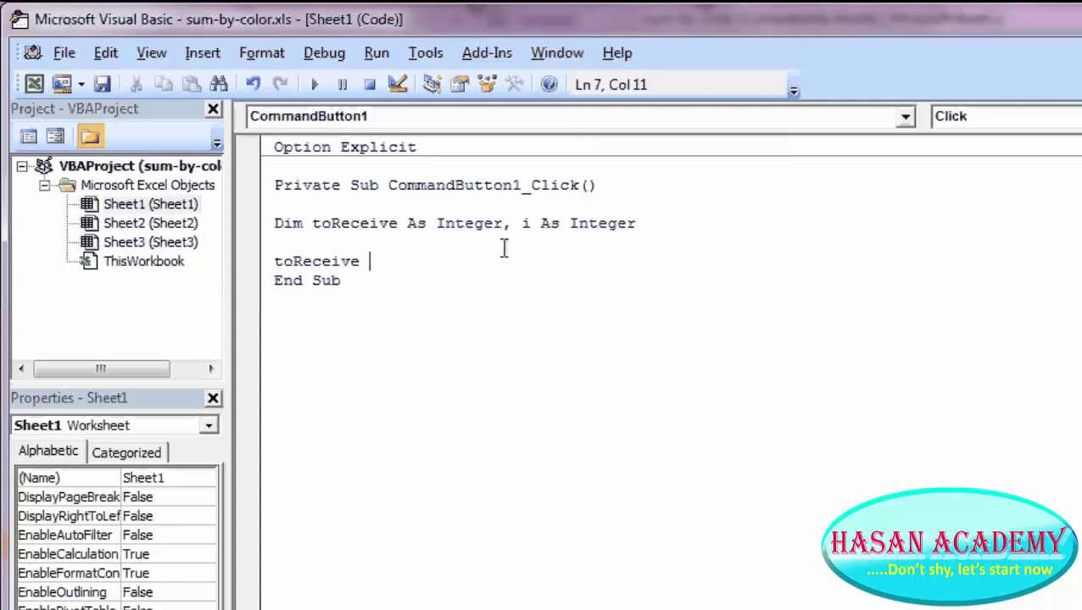
pyautogui.write('= 0')
pyautogui.press('Return')
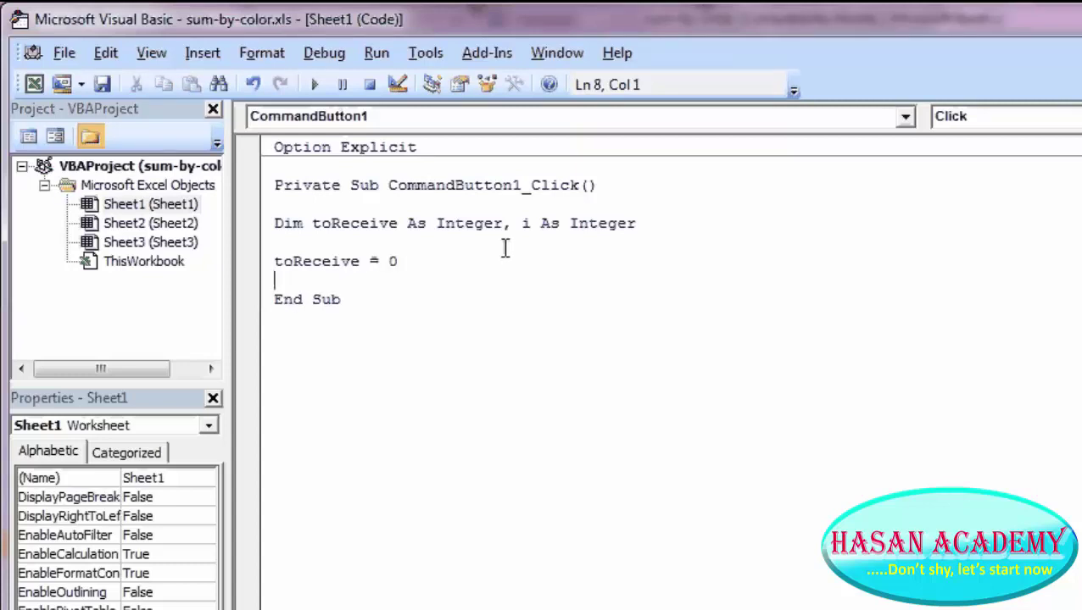
pyautogui.write('For ')
pyautogui.write('i ')
pyautogui.write('=')
pyautogui.write(' 1 ')
pyautogui.write('to 1')
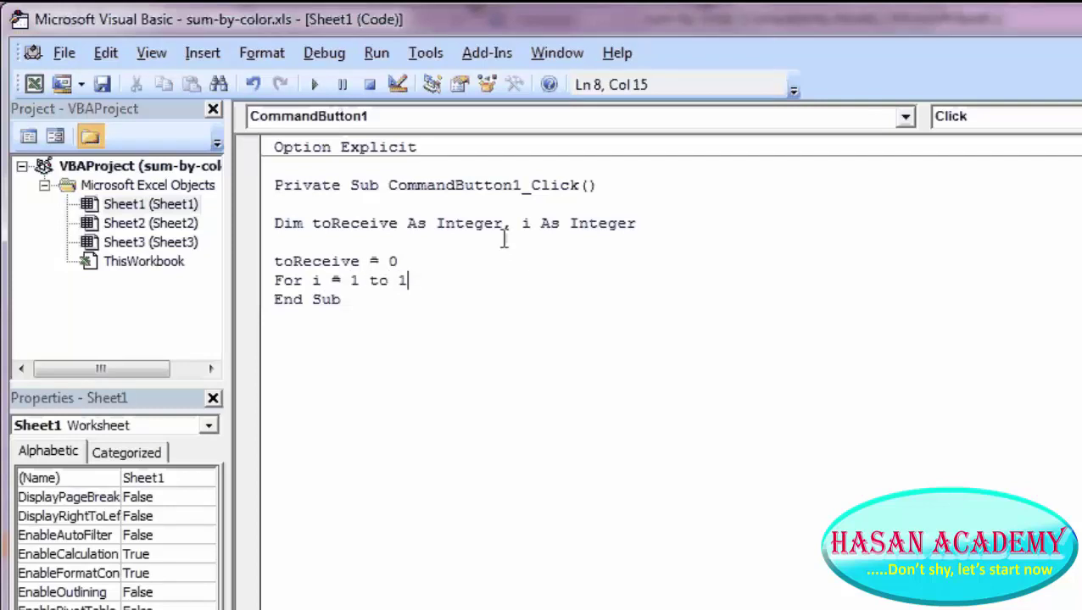
pyautogui.write('5')
pyautogui.press('Return')
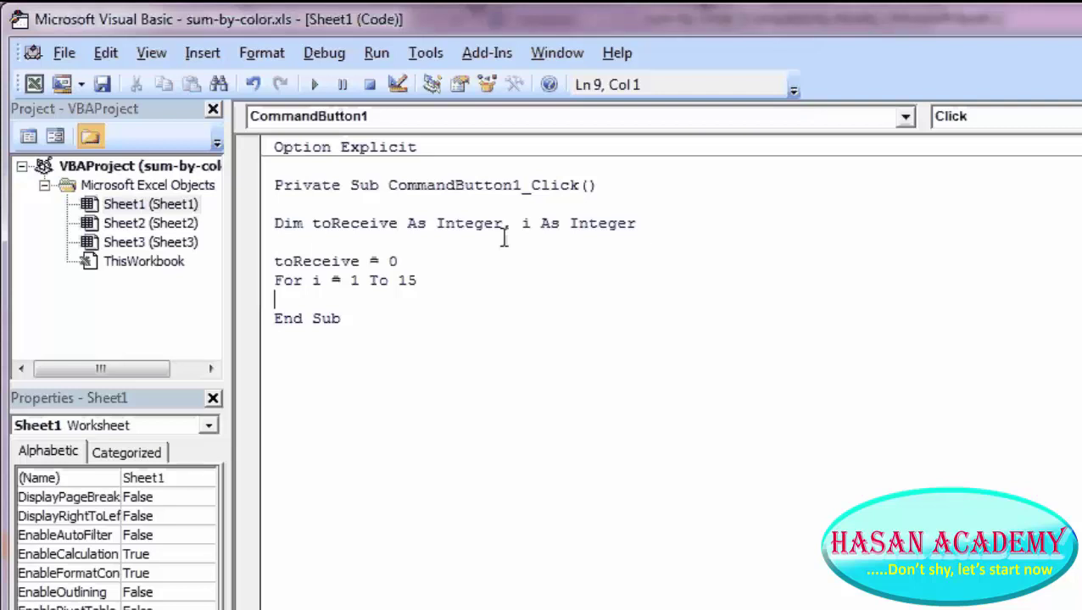
# Write the test If Cells(i, 1).Font.Color = vbRed Then inside the loop
pyautogui.write('if cells ')
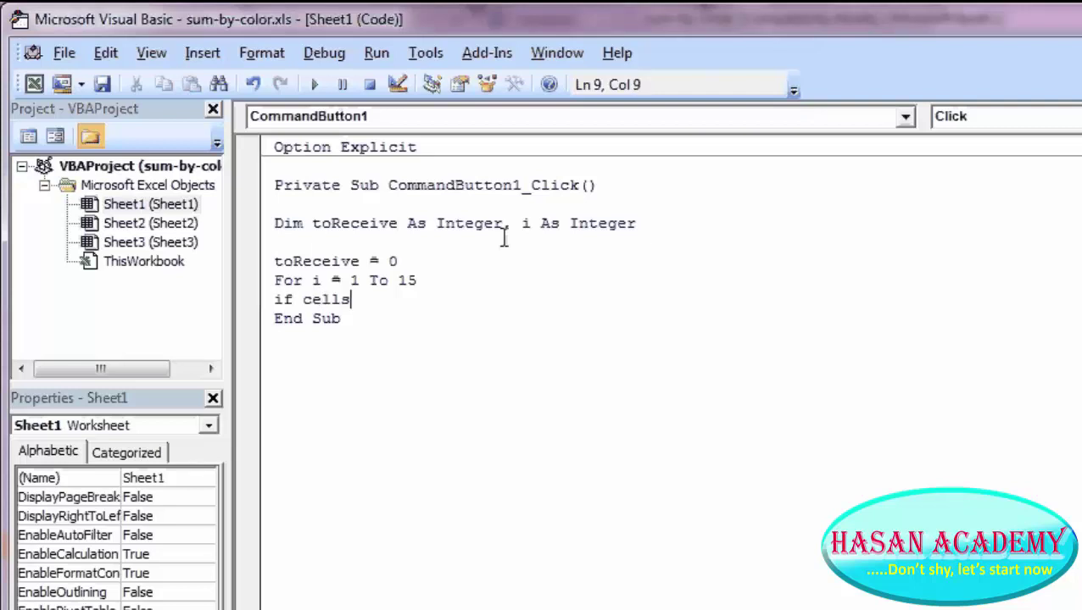
pyautogui.write('9')
pyautogui.press('BackSpace')
pyautogui.write('(')
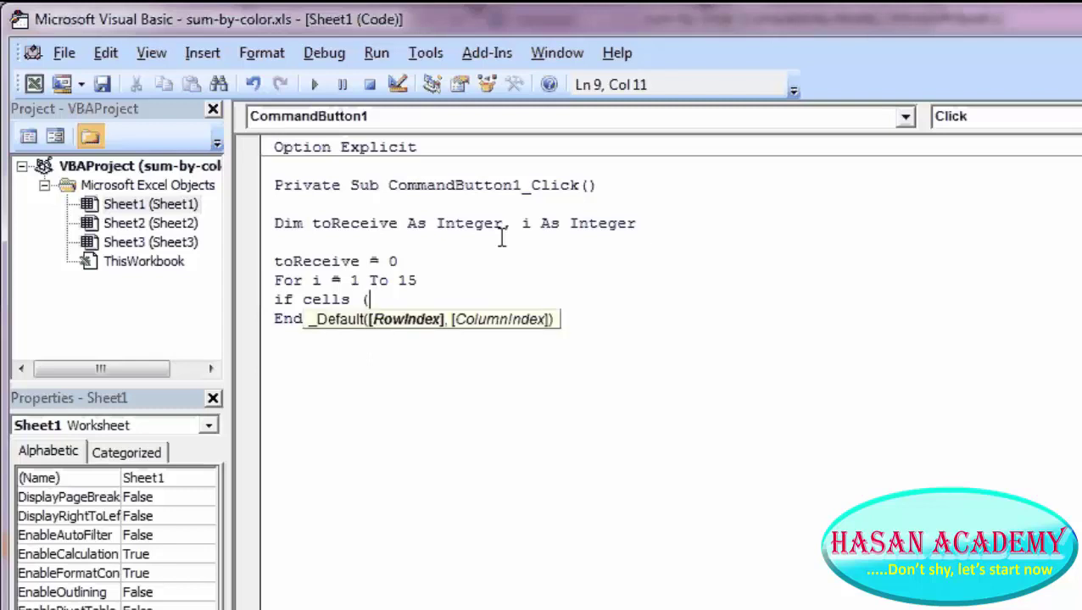
pyautogui.write('i,')
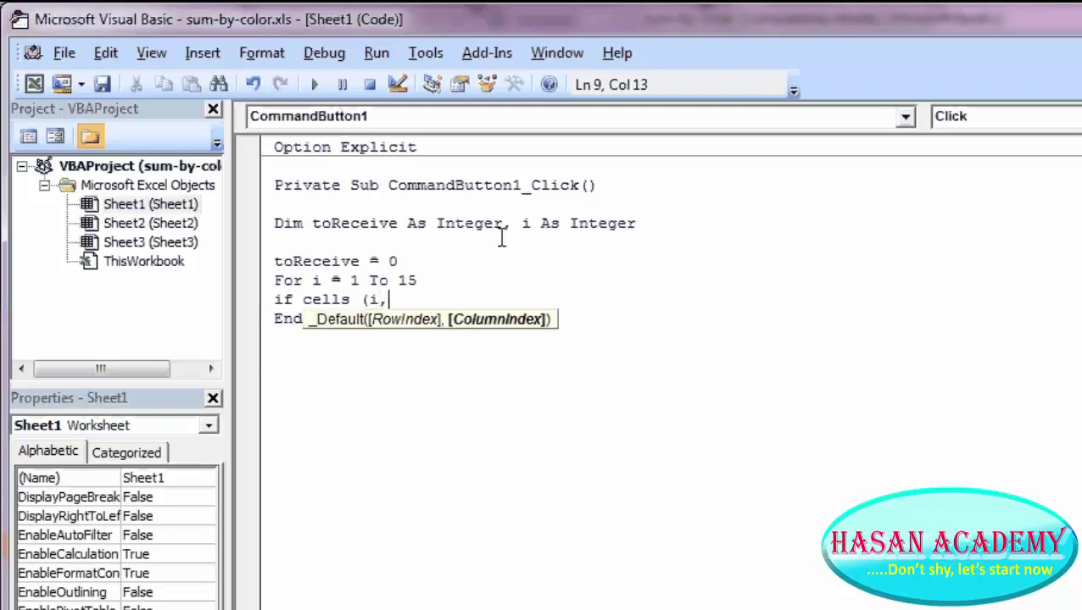
pyautogui.write('1)')
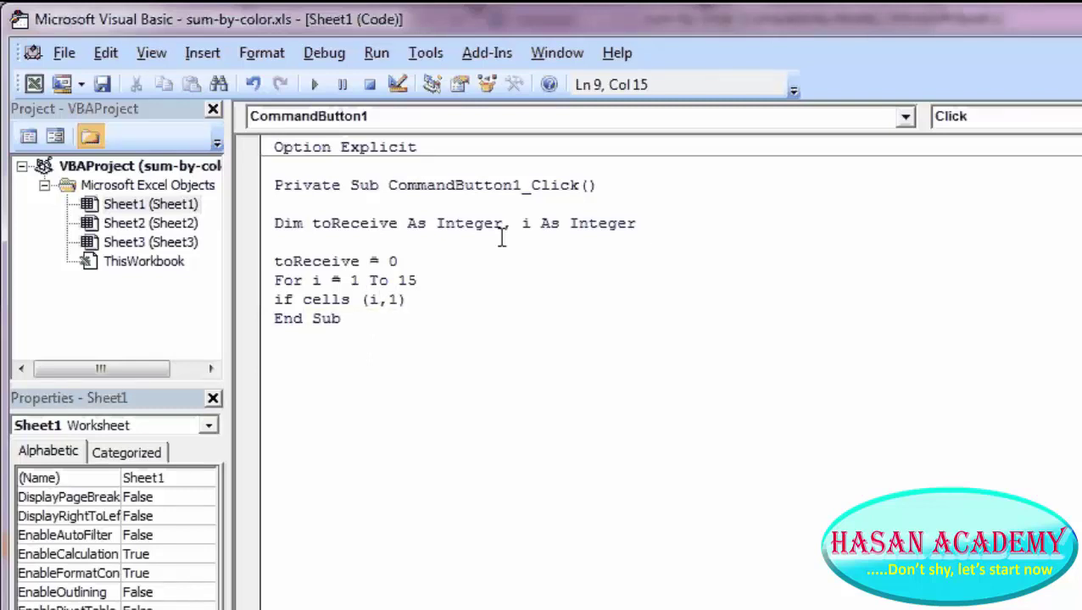
pyautogui.write('.v')
pyautogui.press('BackSpace')
pyautogui.write('fo')
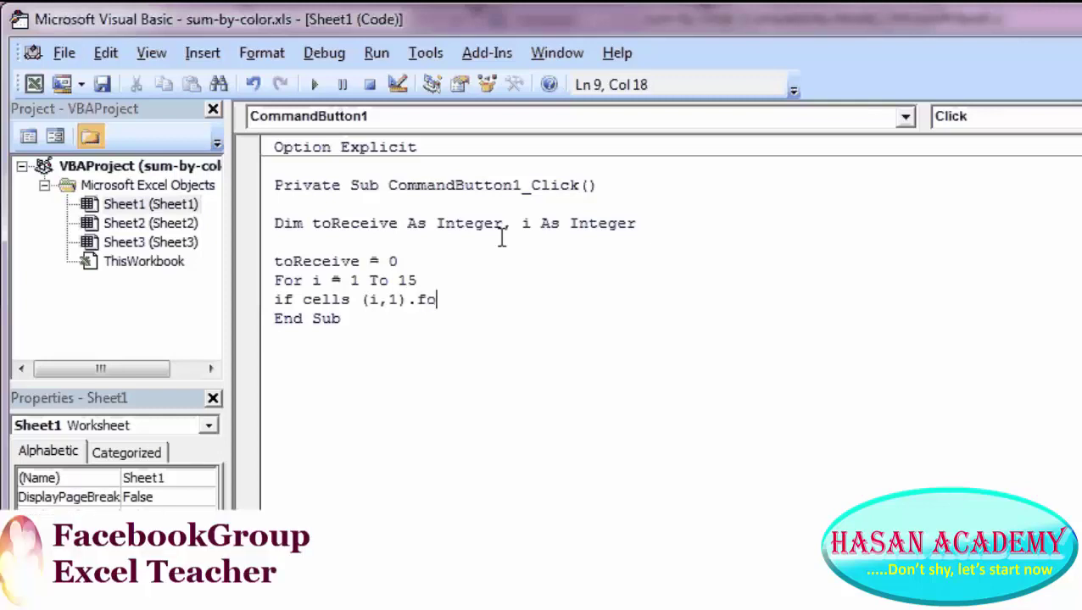
pyautogui.write('nt')
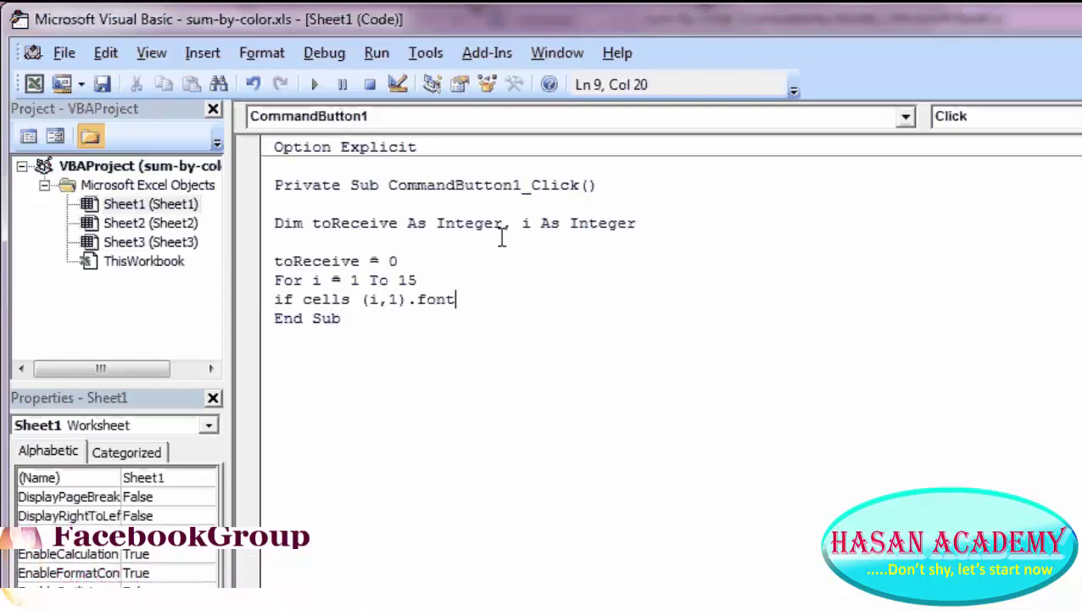
pyautogui.write('.color')
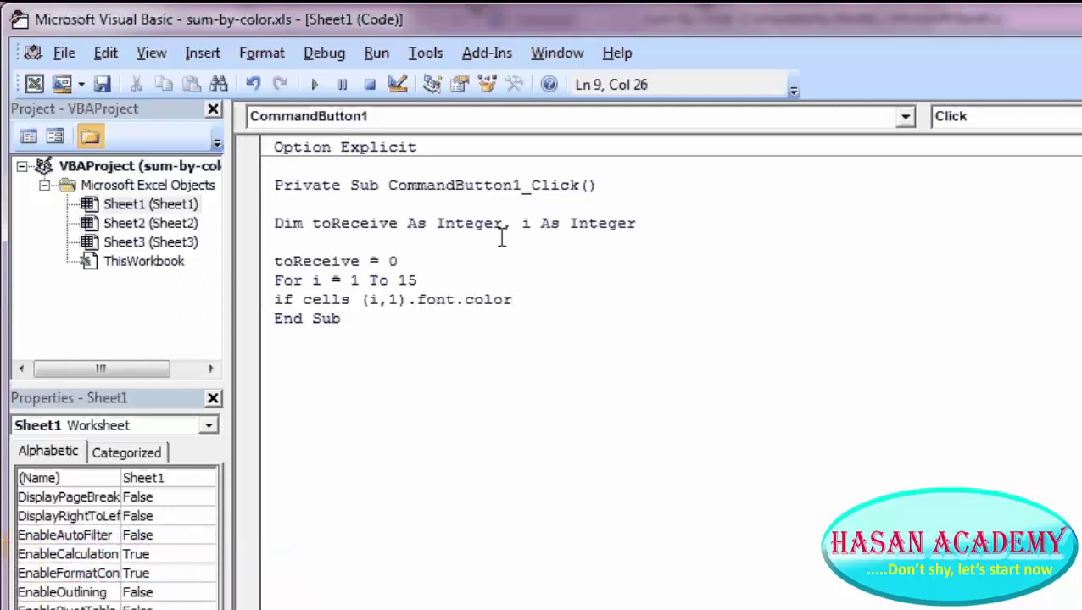
pyautogui.write(' =')
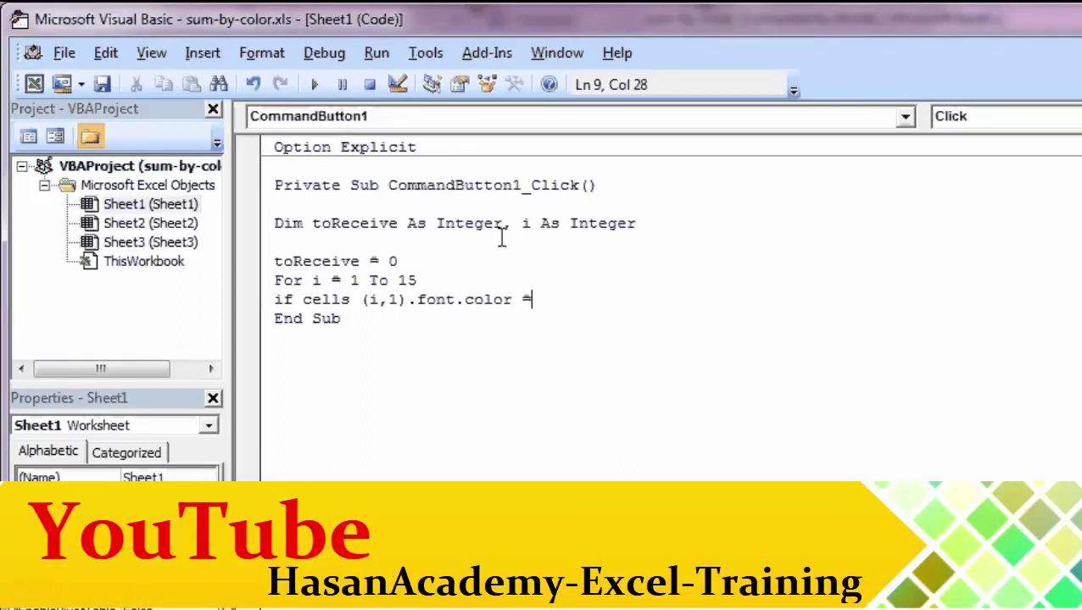
pyautogui.write('vbRe')
pyautogui.write('dT')
pyautogui.press('BackSpace')
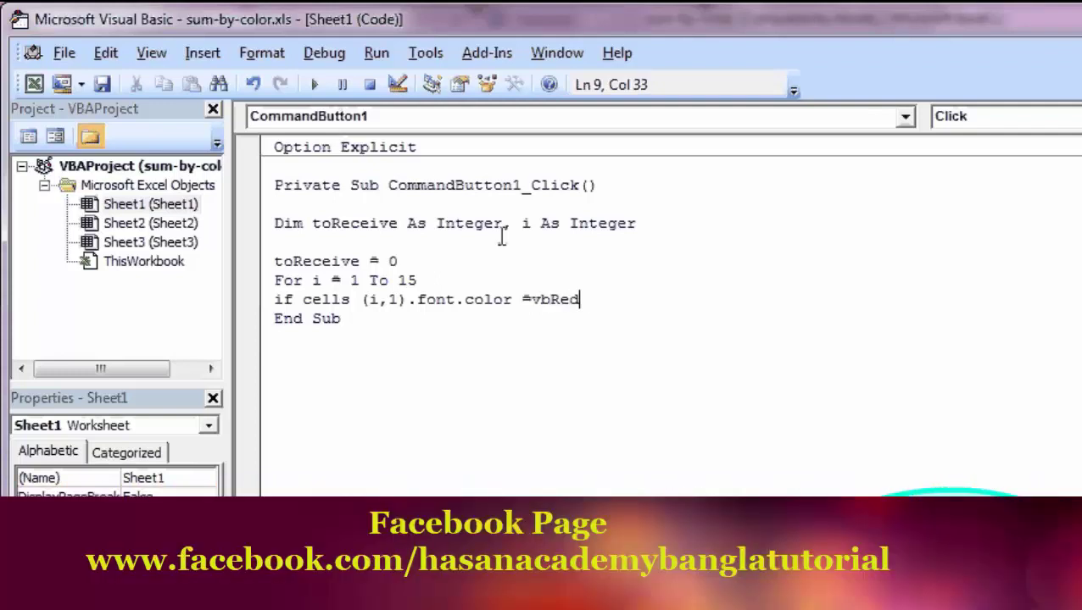
pyautogui.write(' Then')
pyautogui.press('Return')
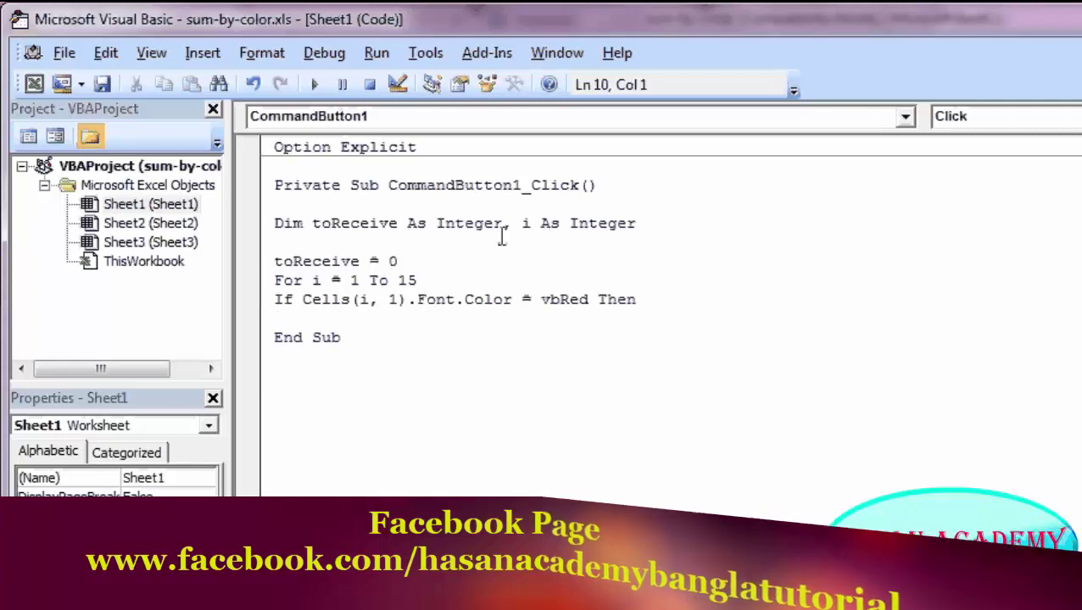
# Write the line toReceive = toReceive + Cells(i, 1).Value inside the red-font branch
pyautogui.write('Ro')
pyautogui.press('BackSpace')
pyautogui.press('BackSpace')
pyautogui.write('to')
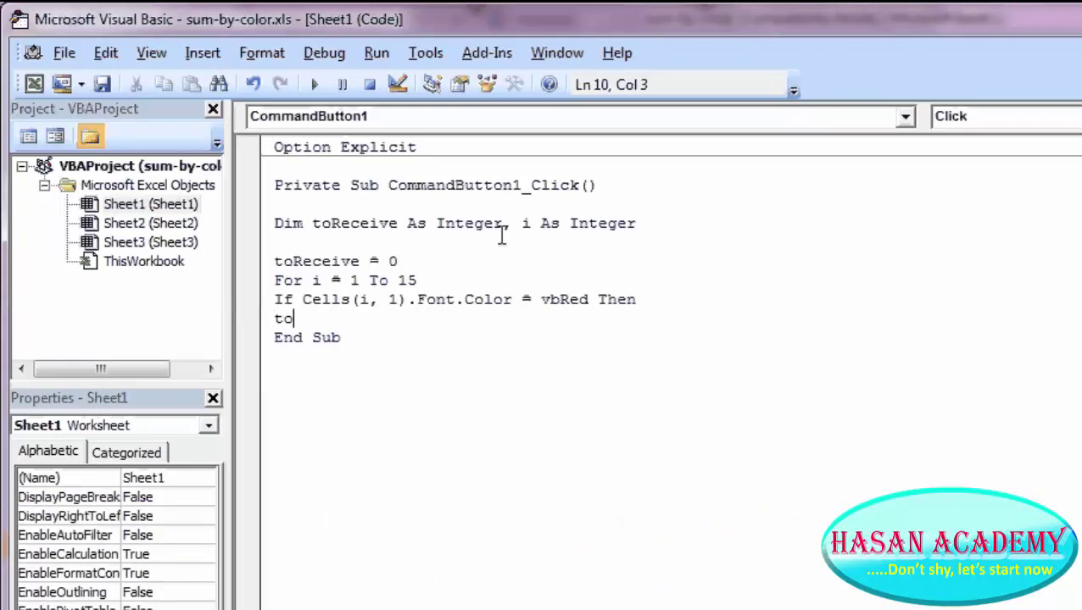
pyautogui.write('Rce')
pyautogui.press('BackSpace')
pyautogui.press('BackSpace')
pyautogui.write('ec')
pyautogui.write('eive')
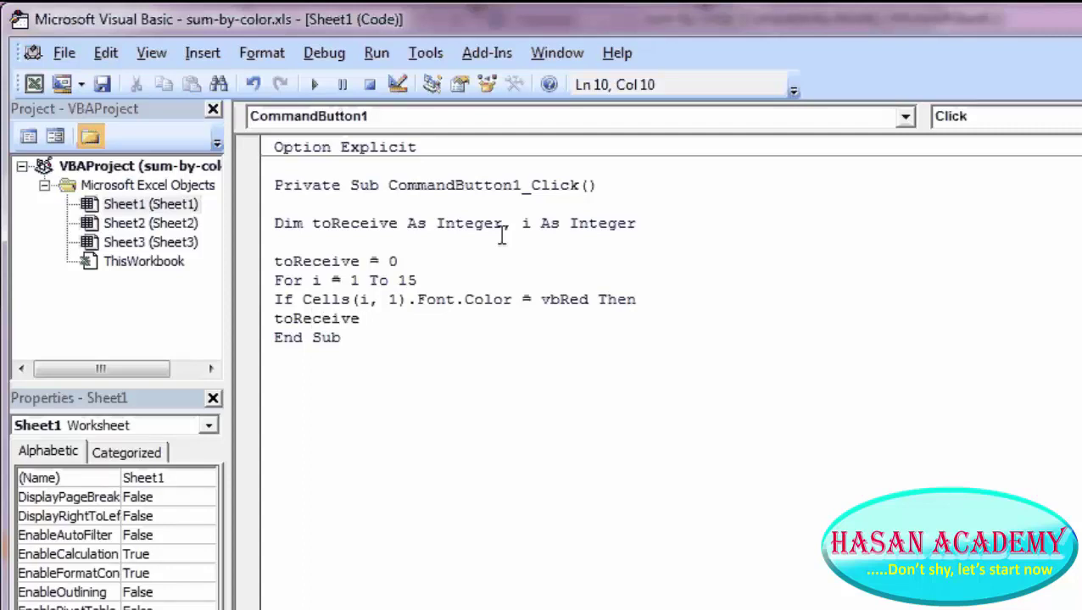
pyautogui.write(' = ')
pyautogui.write('toRe')
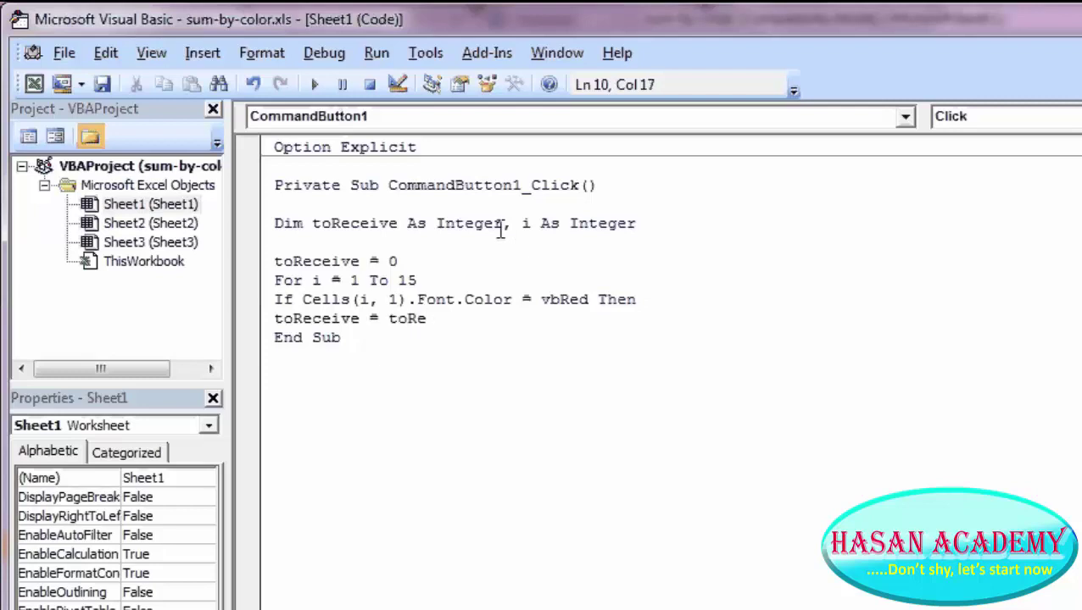
pyautogui.write('ce')
pyautogui.write('ive')
pyautogui.write(' _')
pyautogui.press('BackSpace')
pyautogui.write('+ ')
pyautogui.write('cells ')
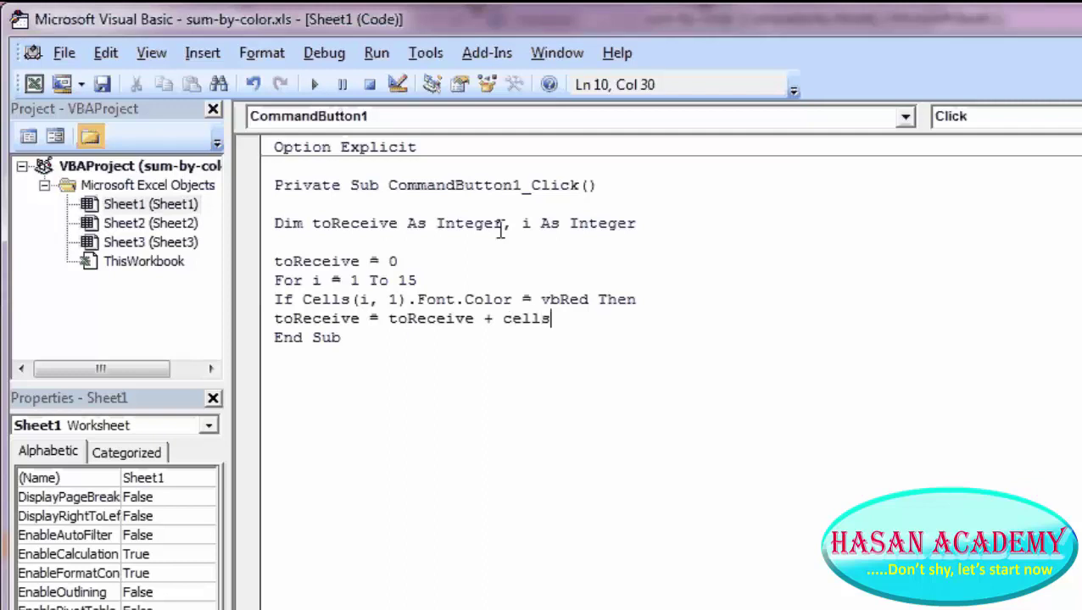
pyautogui.write('(')
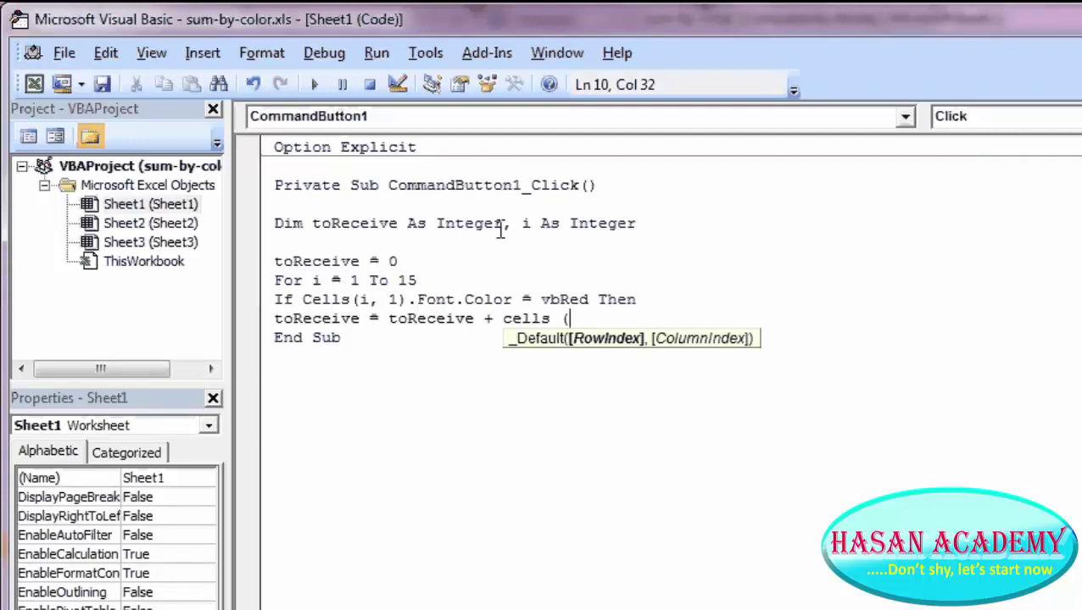
pyautogui.write('i,')
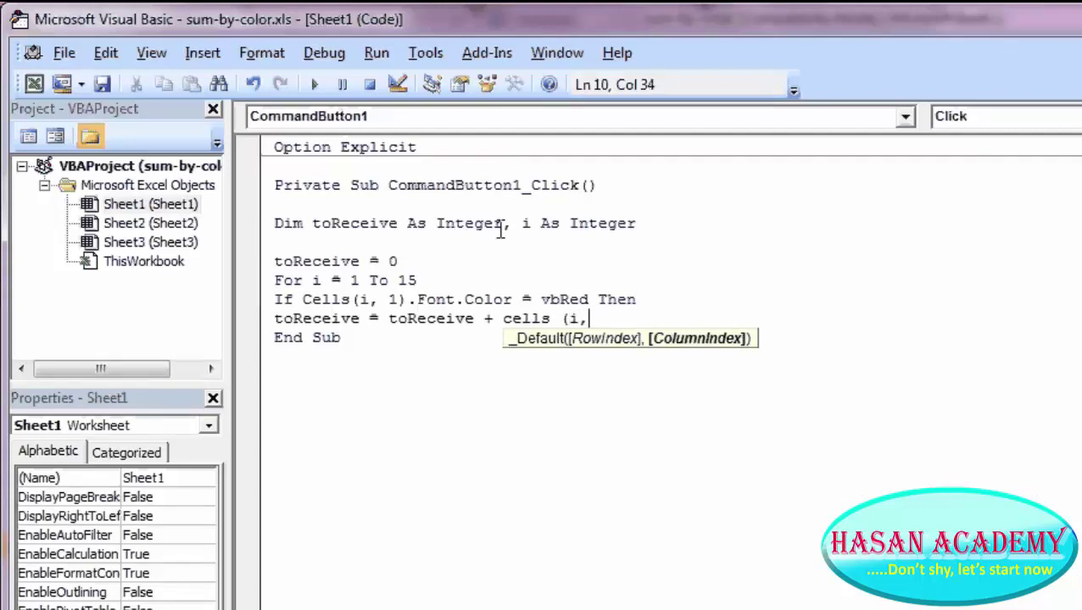
pyautogui.write('1)')
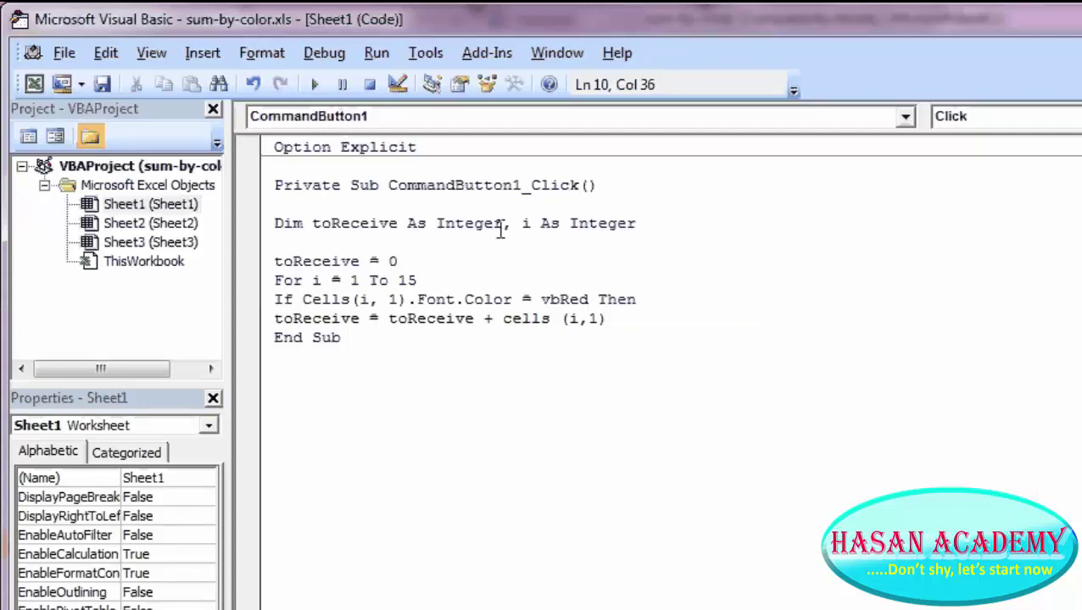
pyautogui.write('.va')
pyautogui.write('lue')
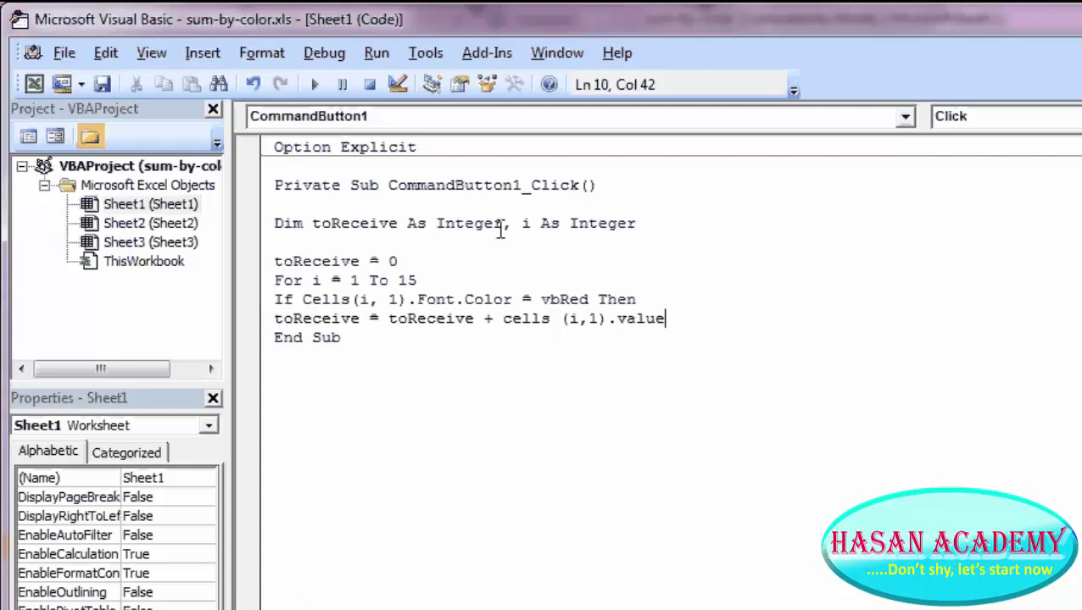
pyautogui.press('Return')
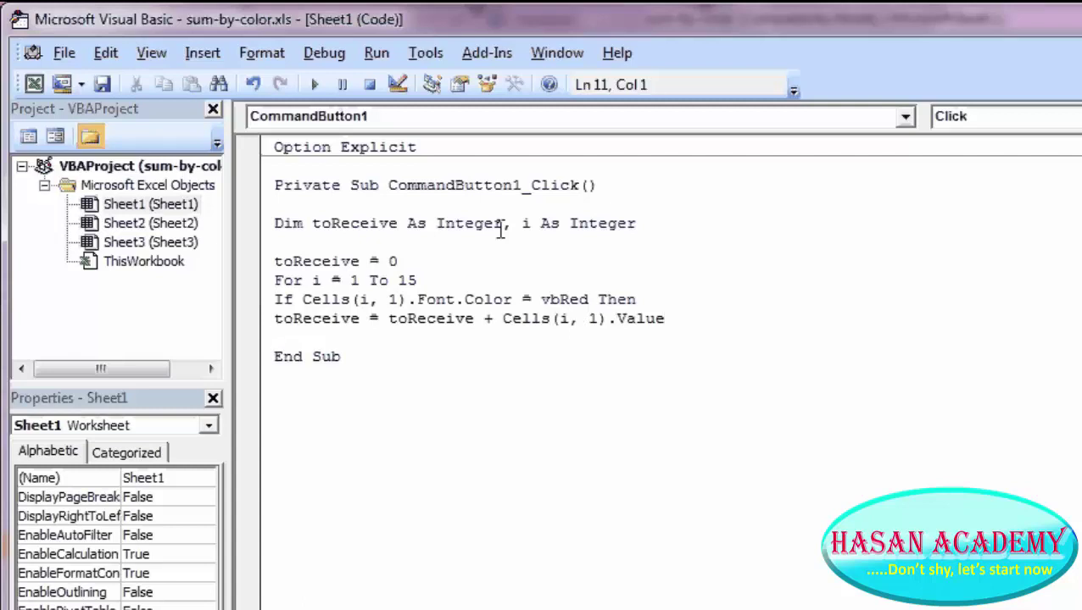
# Add End If and Next i lines below the summing statement
pyautogui.write('E')
pyautogui.write('nd if')
pyautogui.press('Return')
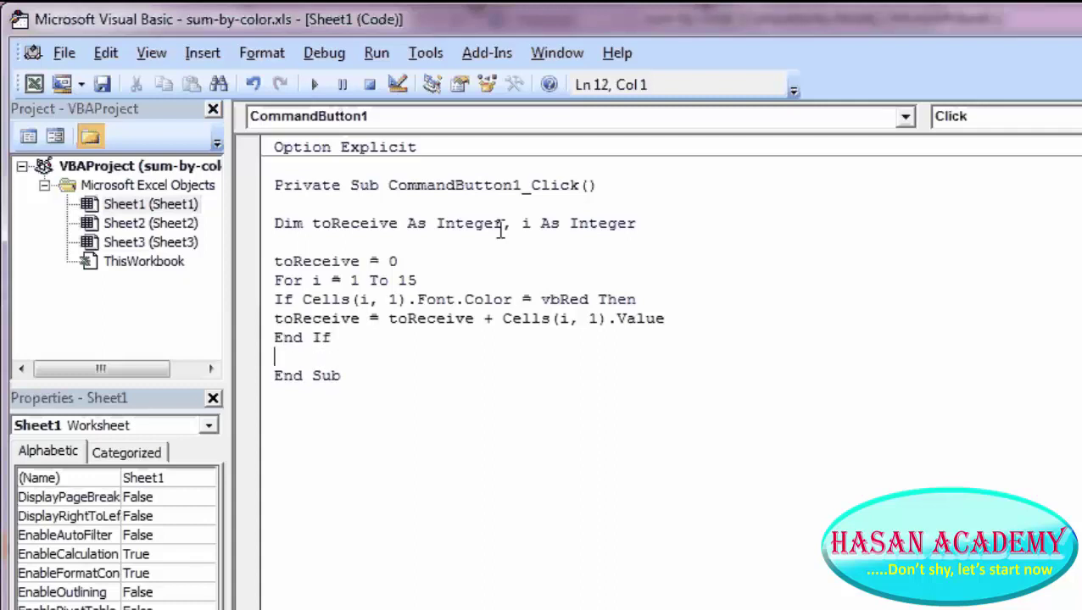
pyautogui.write('ni')
pyautogui.press('BackSpace')
pyautogui.press('BackSpace')
pyautogui.write('ne')
pyautogui.write('xs')
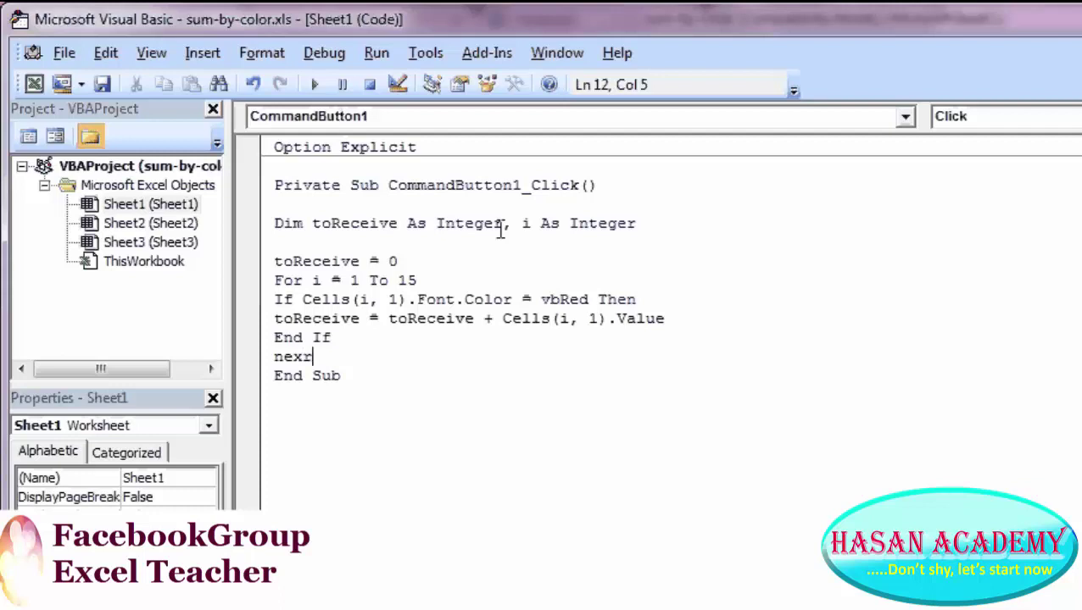
pyautogui.press('BackSpace')
pyautogui.write('t i')
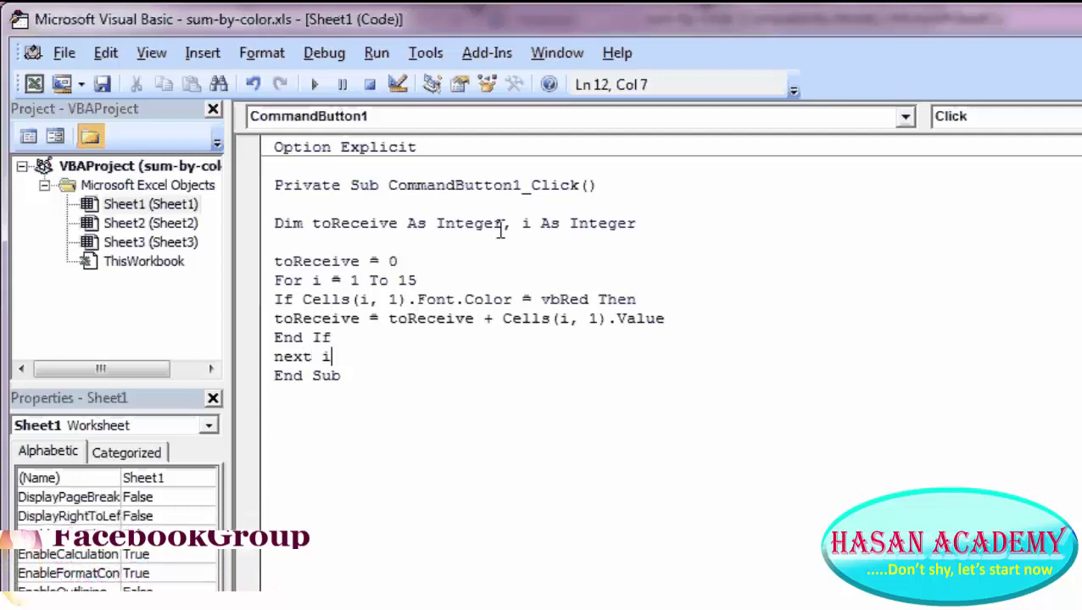
pyautogui.press('Return')
pyautogui.press('Return')
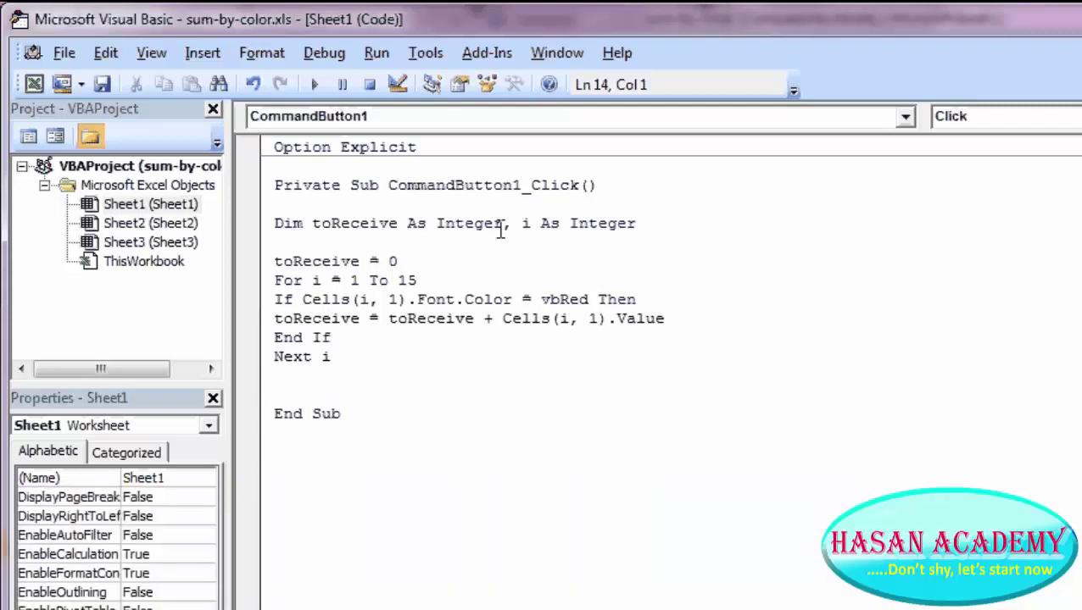
# Type a MsgBox line joining "Total amount", toReceive and Taka
pyautogui.write('Ms')
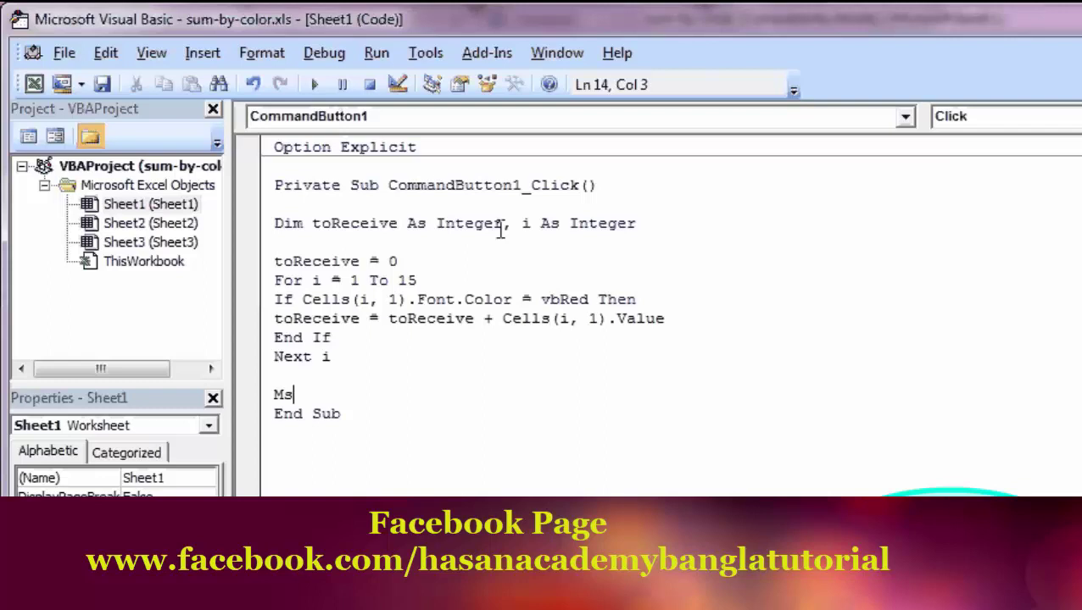
pyautogui.write('g')
pyautogui.write('Box')
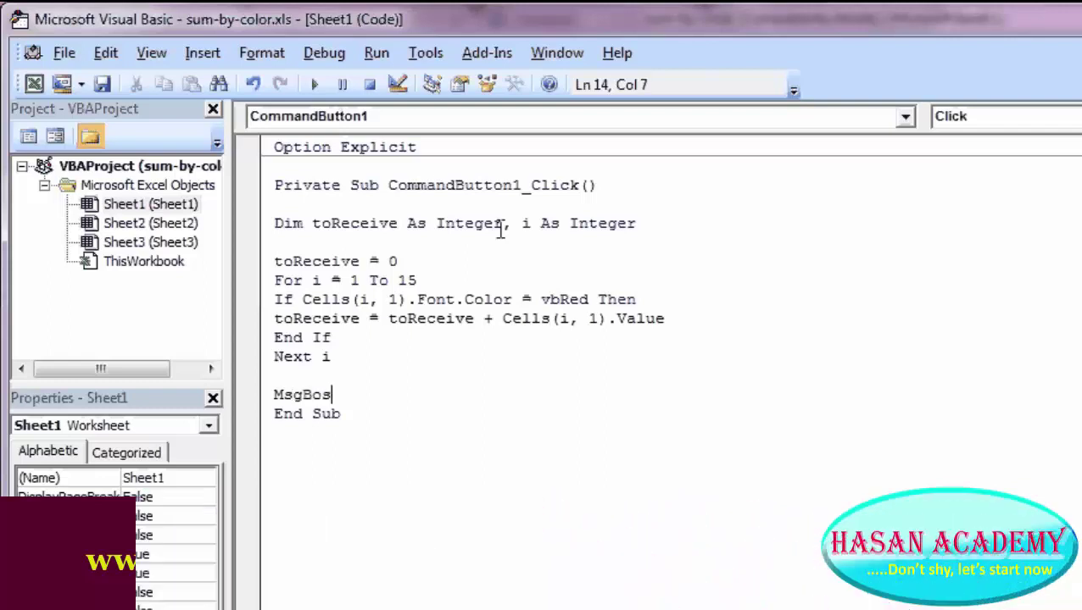
pyautogui.press('BackSpace')
pyautogui.write('x')
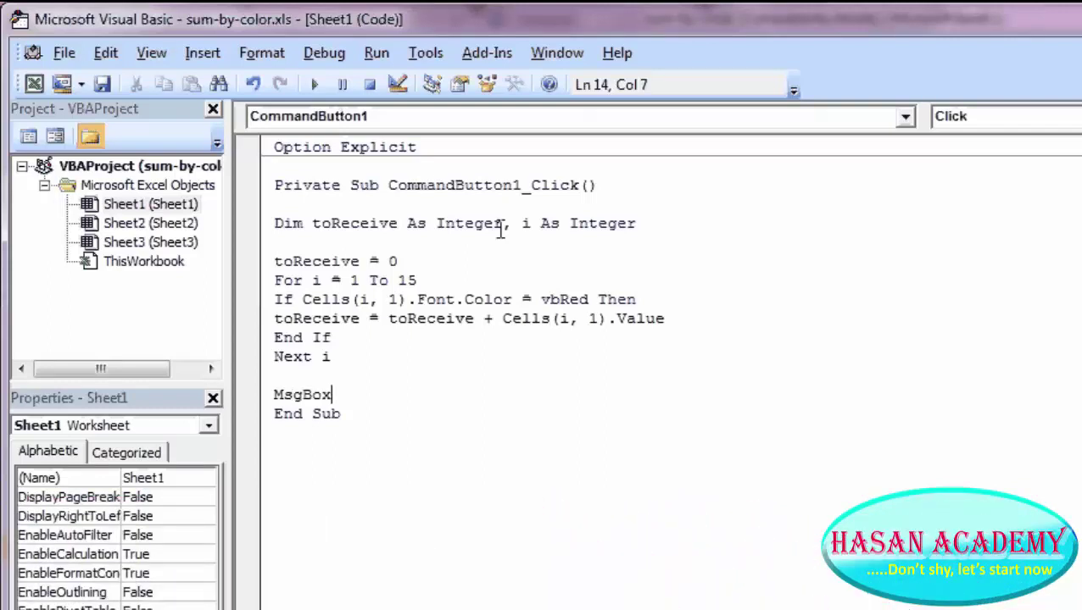
pyautogui.write(' "')
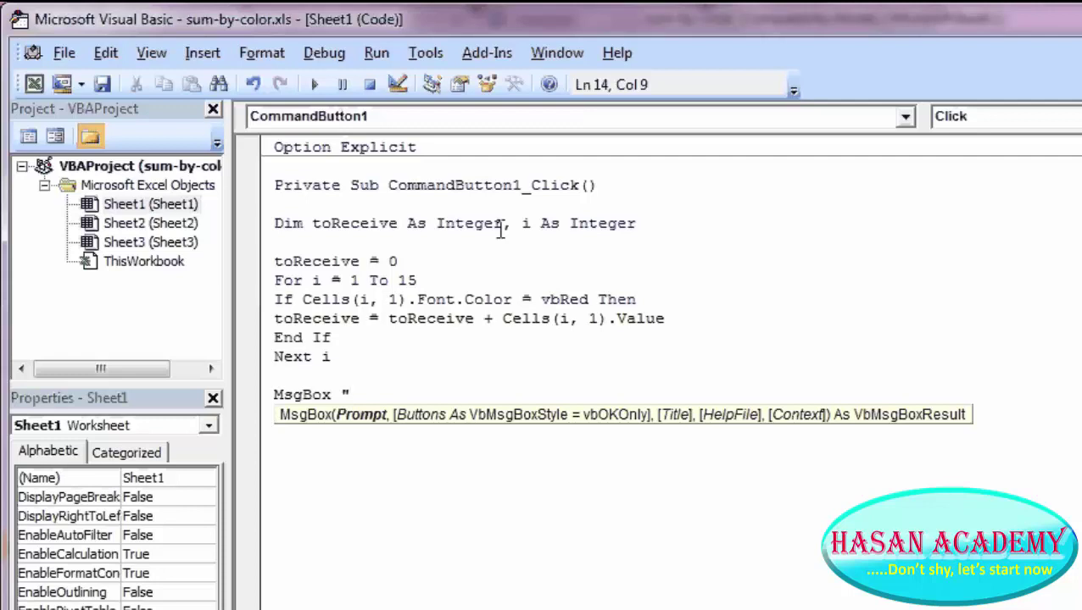
pyautogui.write('To')
pyautogui.write('tal a')
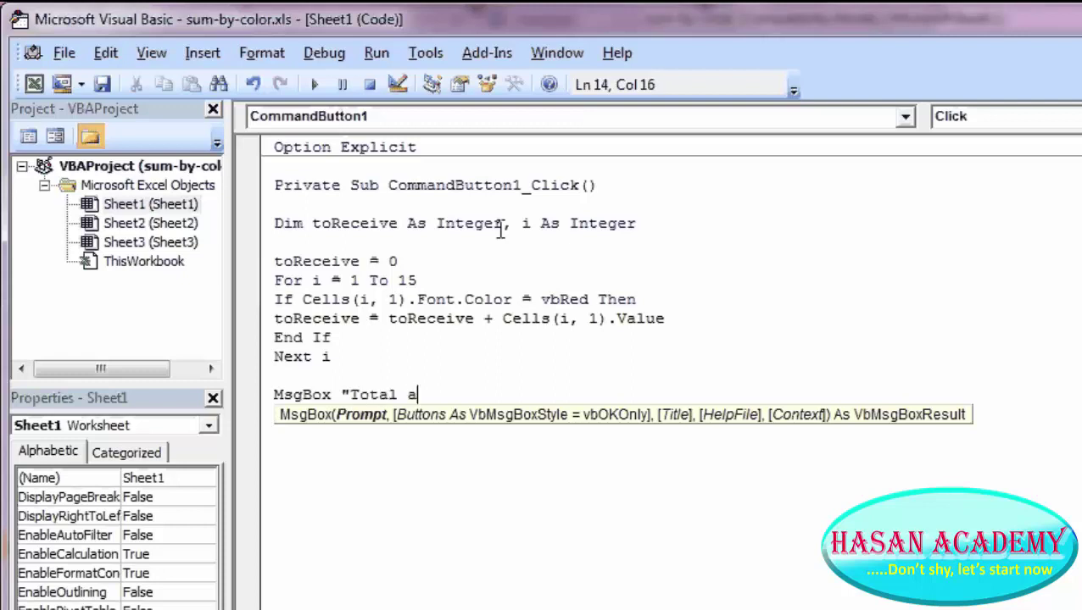
pyautogui.write('mou')
pyautogui.press('BackSpace')
pyautogui.press('BackSpace')
pyautogui.write('ount')
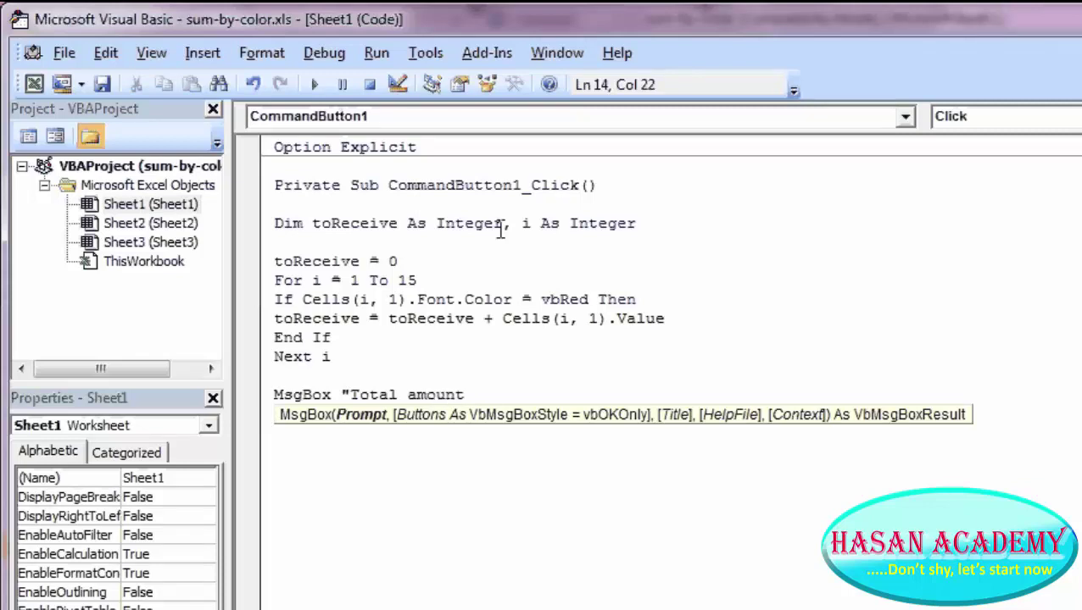
pyautogui.press('BackSpace')
pyautogui.write('"')
pyautogui.write(' &')
pyautogui.write(' T')
pyautogui.write('o')
pyautogui.press('BackSpace')
pyautogui.press('BackSpace')
pyautogui.write('toRe')
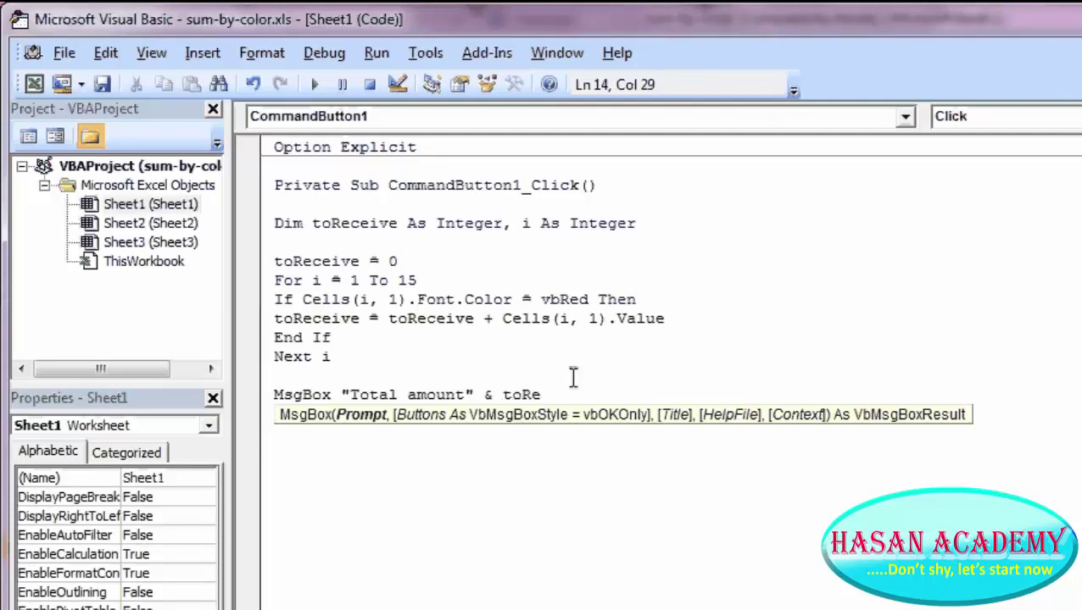
pyautogui.write('ceive')
pyautogui.write(' "')
pyautogui.write('& ')
pyautogui.write('Taka')
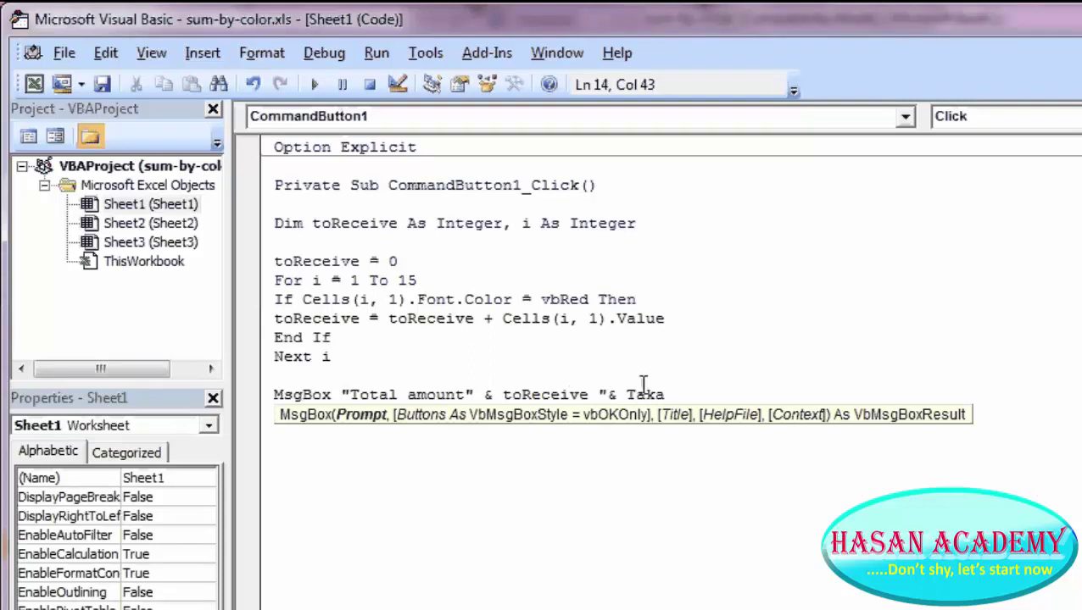
# Put quotation marks around Taka so it appears as literal text
pyautogui.click(626, 395)
pyautogui.write('"')
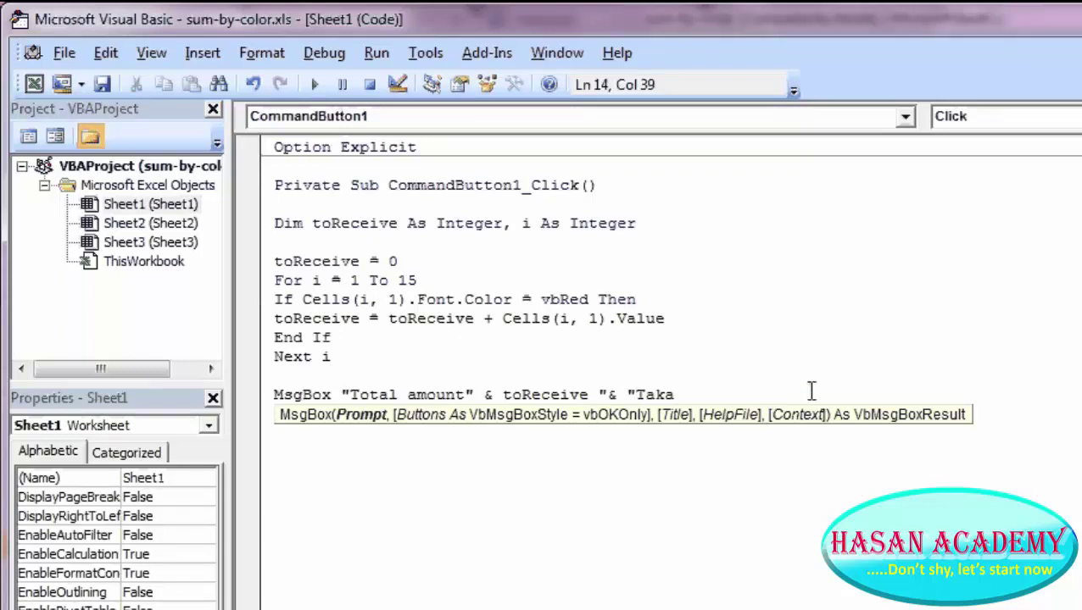
pyautogui.click(678, 392)
pyautogui.write('"')
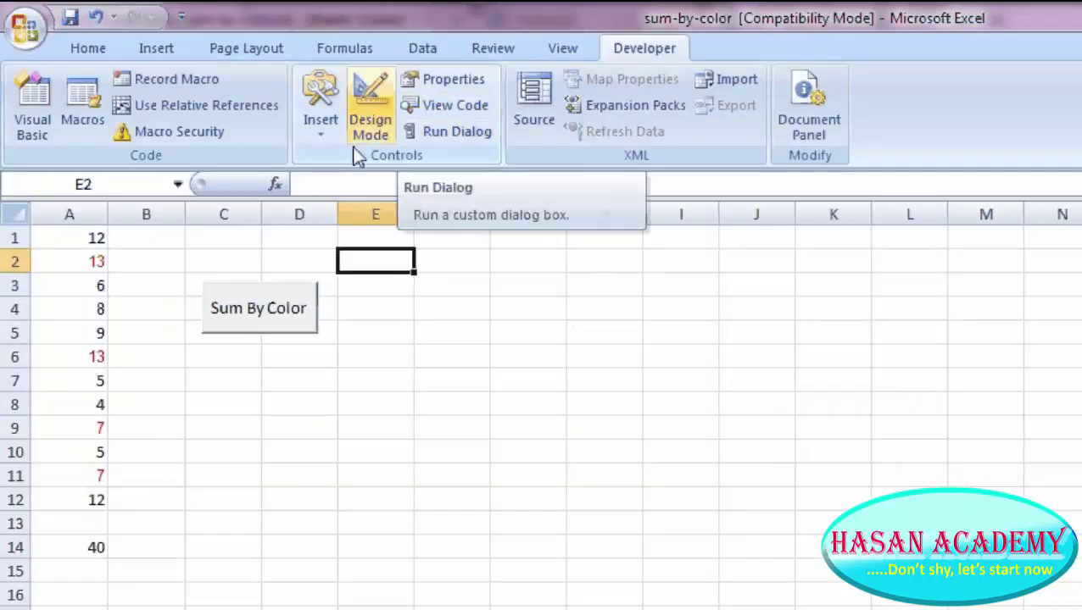
# Turn off Design Mode, run Sum By Color, and close the 'Total amount40Taka' message
pyautogui.click(366, 127)
pyautogui.click(251, 305)
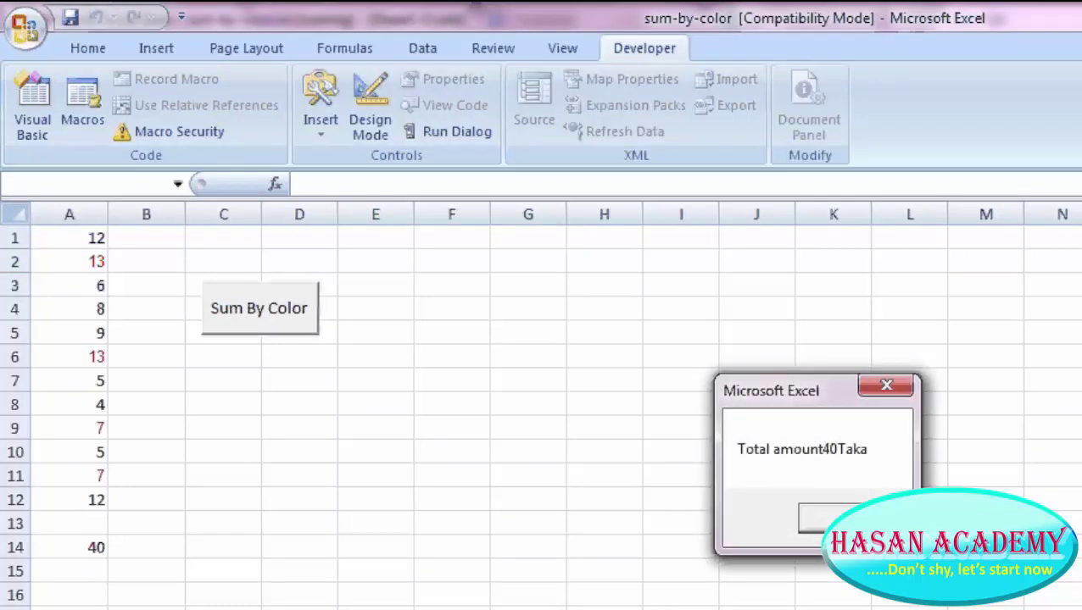
pyautogui.click(815, 518)
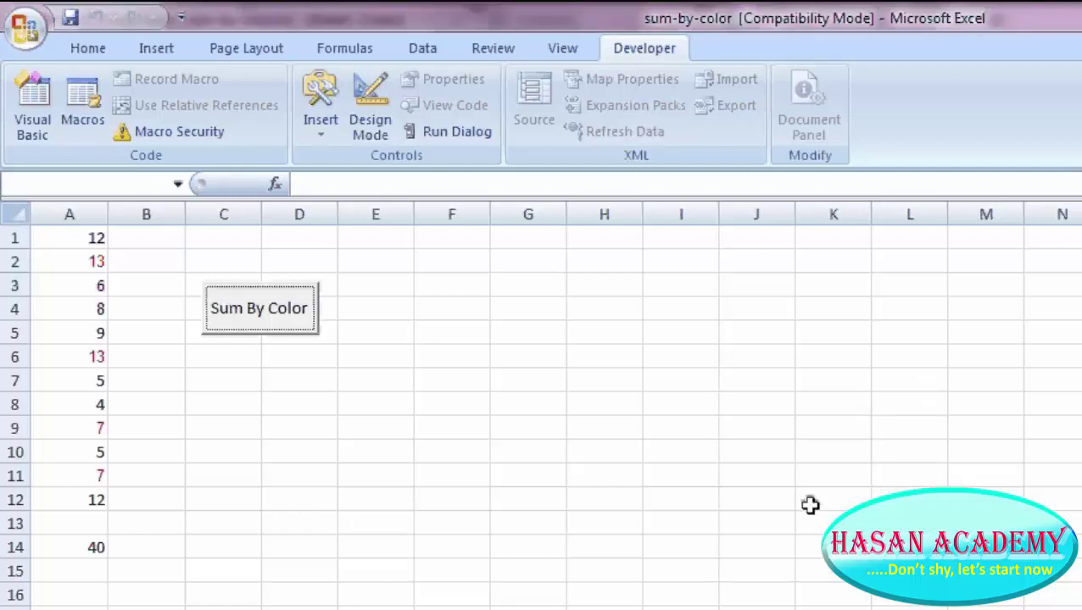